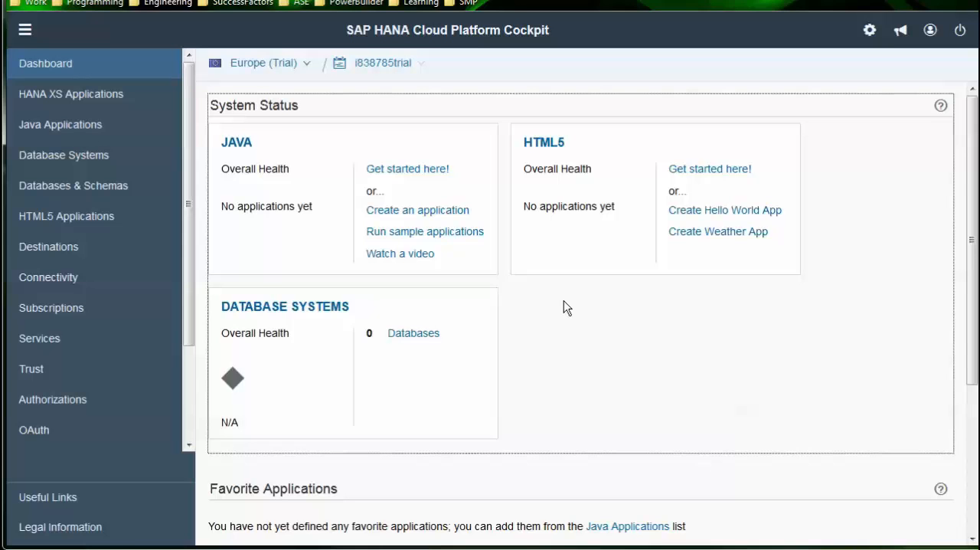
View the account's destinations and open SAP Web IDE from the cockpit's services
{"action": "left_click", "coordinate": [38, 247]}
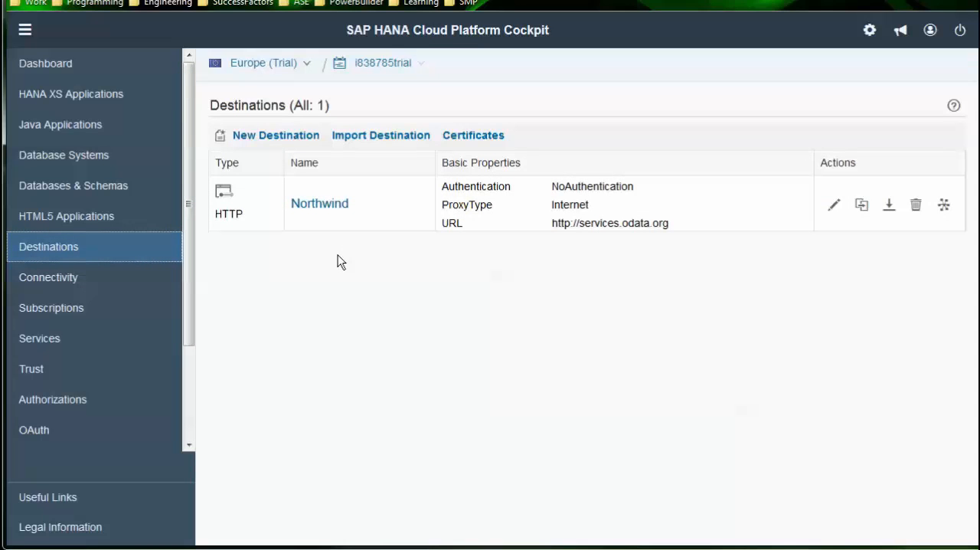
{"action": "left_click", "coordinate": [64, 343]}
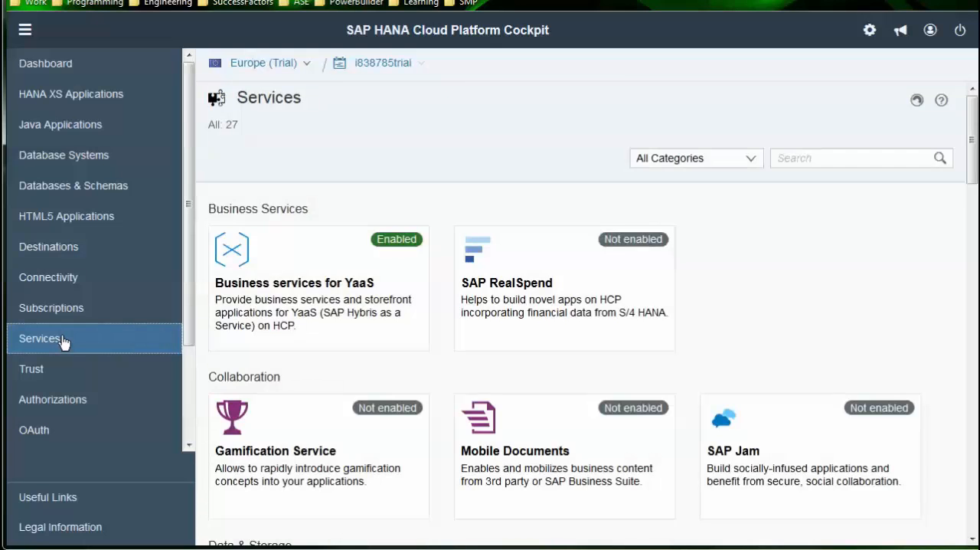
{"action": "scroll", "coordinate": [532, 299], "scroll_direction": "down", "scroll_amount": 2}
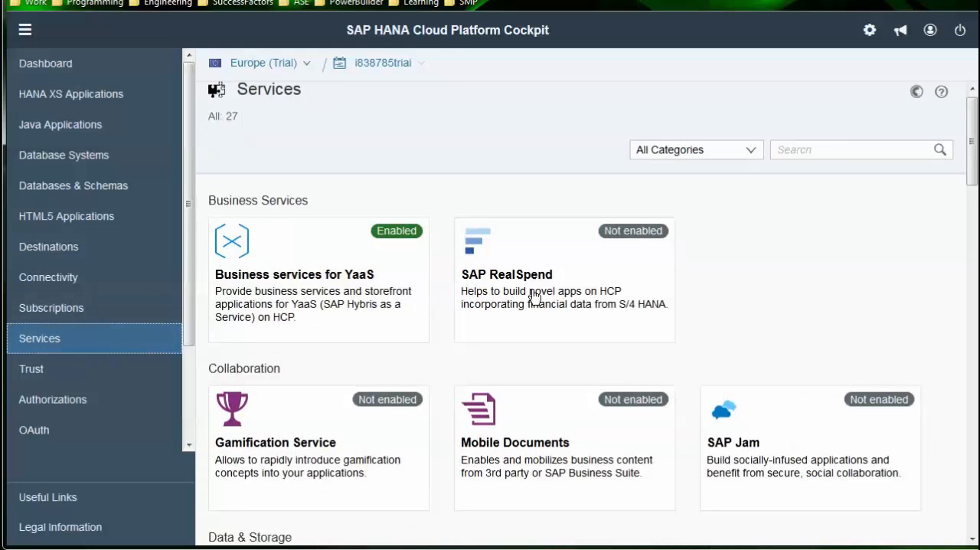
{"action": "scroll", "coordinate": [539, 349], "scroll_direction": "down", "scroll_amount": 6}
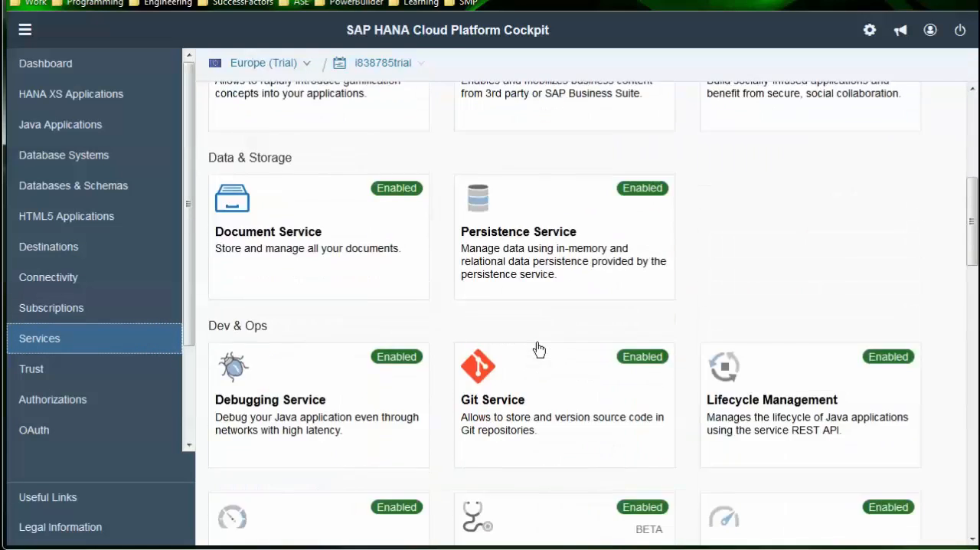
{"action": "scroll", "coordinate": [539, 349], "scroll_direction": "down", "scroll_amount": 2}
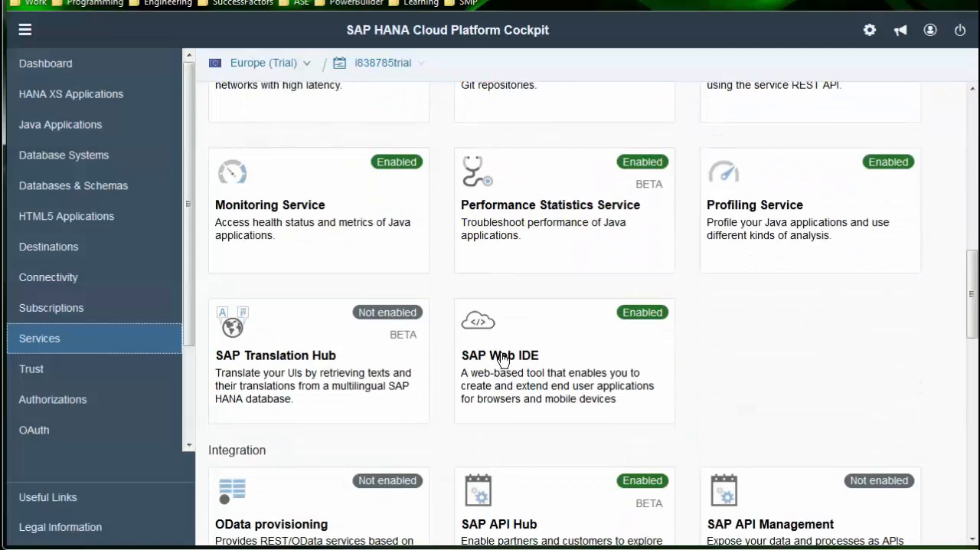
{"action": "left_click", "coordinate": [501, 358]}
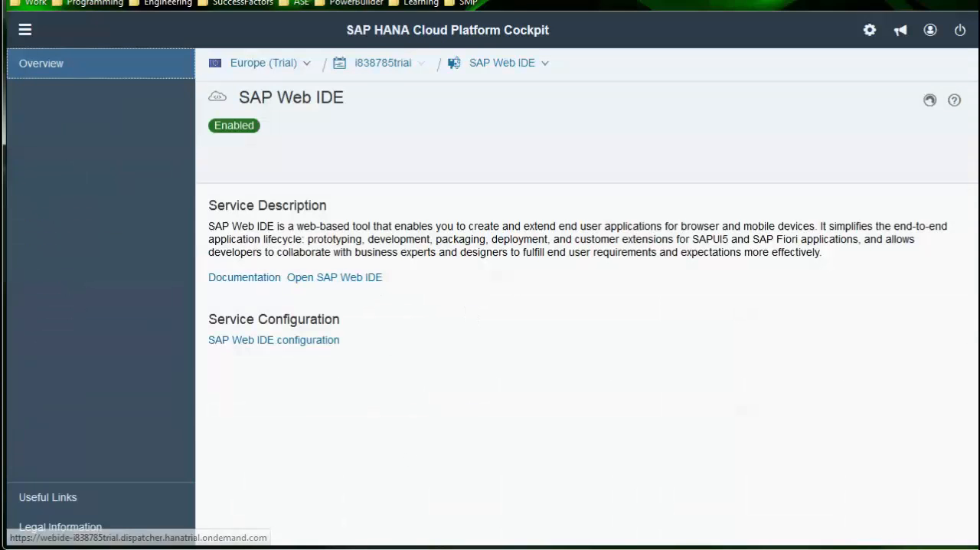
{"action": "left_click", "coordinate": [335, 278]}
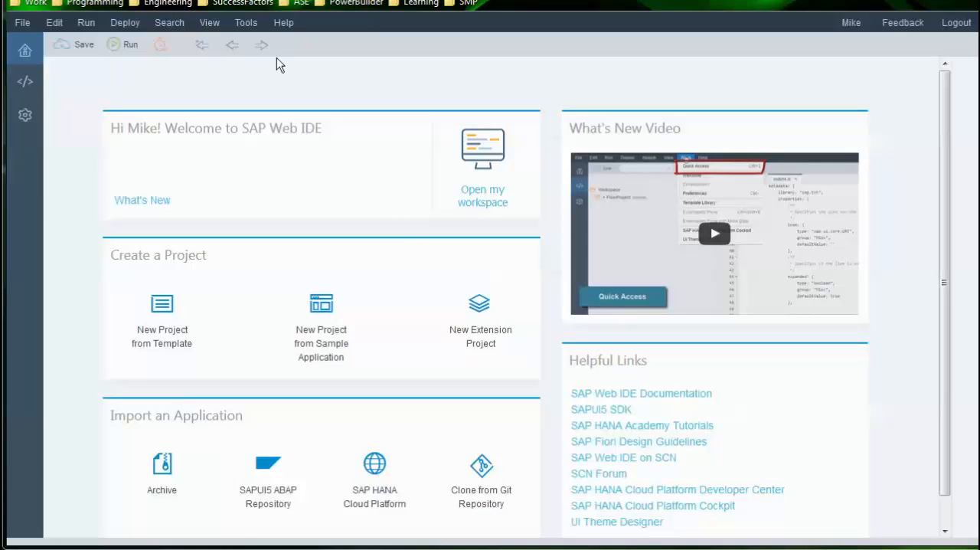
Open the plugin preferences and filter the SAP Plugins repository by "hyb"
{"action": "left_click", "coordinate": [245, 28]}
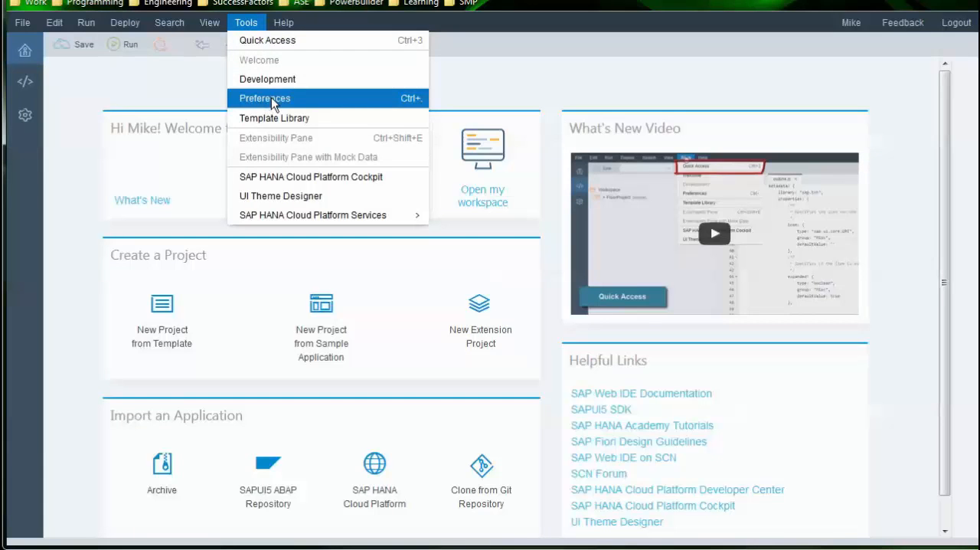
{"action": "left_click", "coordinate": [272, 100]}
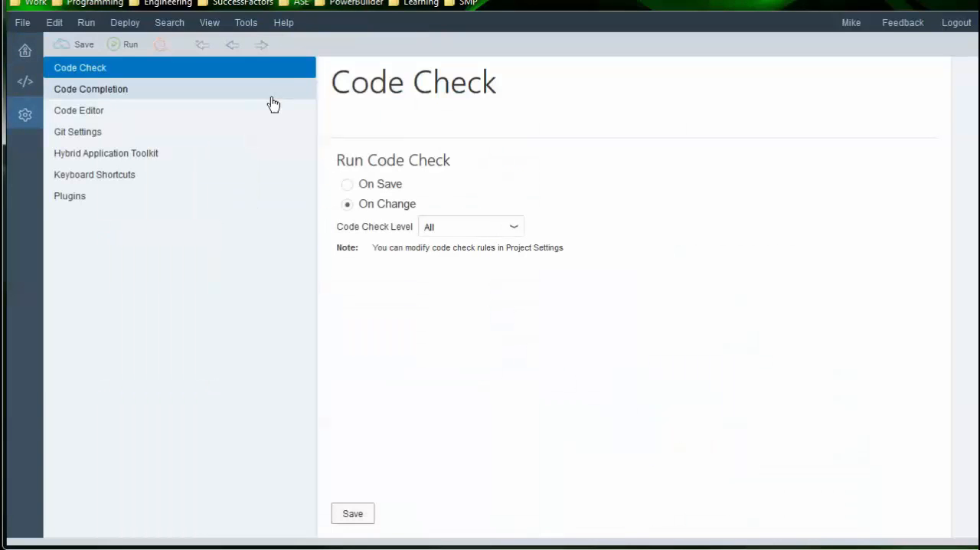
{"action": "left_click", "coordinate": [165, 197]}
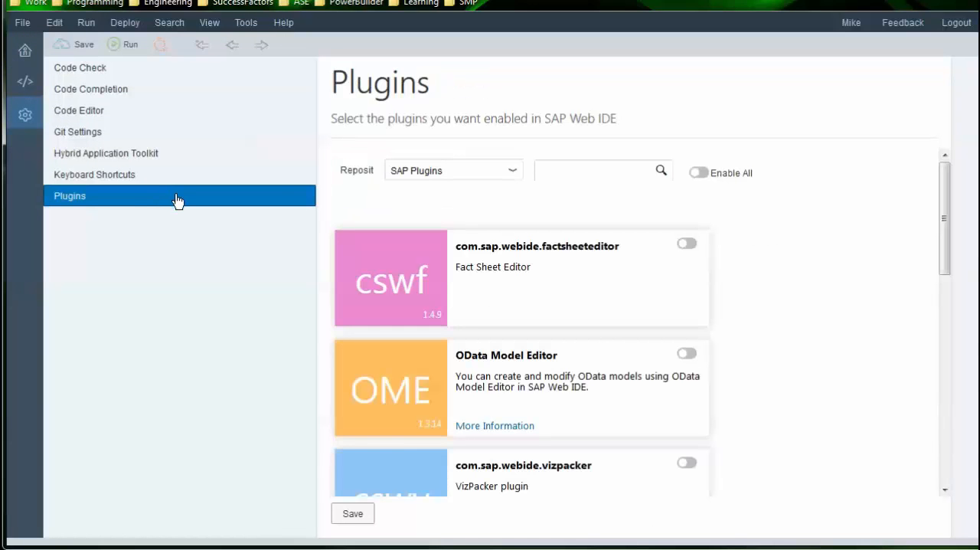
{"action": "left_click", "coordinate": [510, 170]}
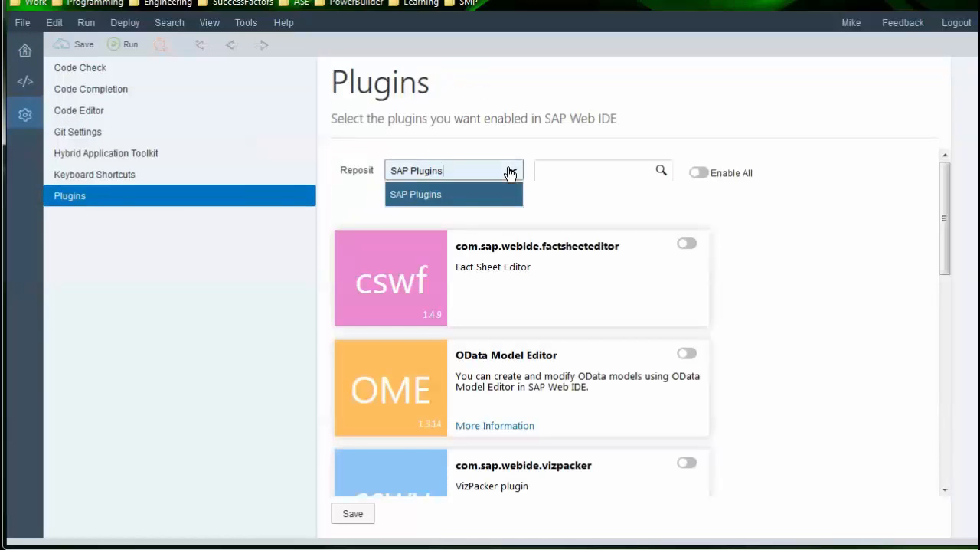
{"action": "left_click", "coordinate": [511, 169]}
{"action": "left_click", "coordinate": [566, 166]}
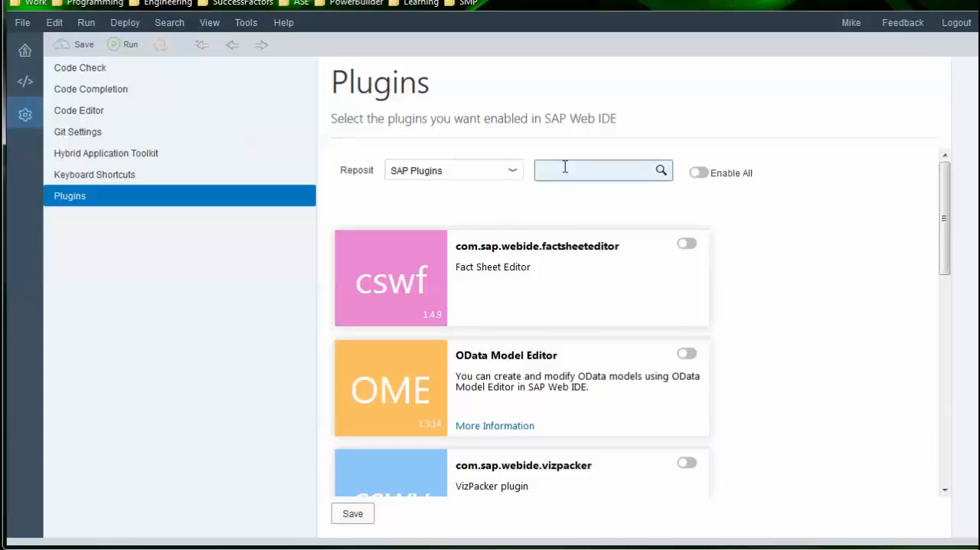
{"action": "type", "text": "hy"}
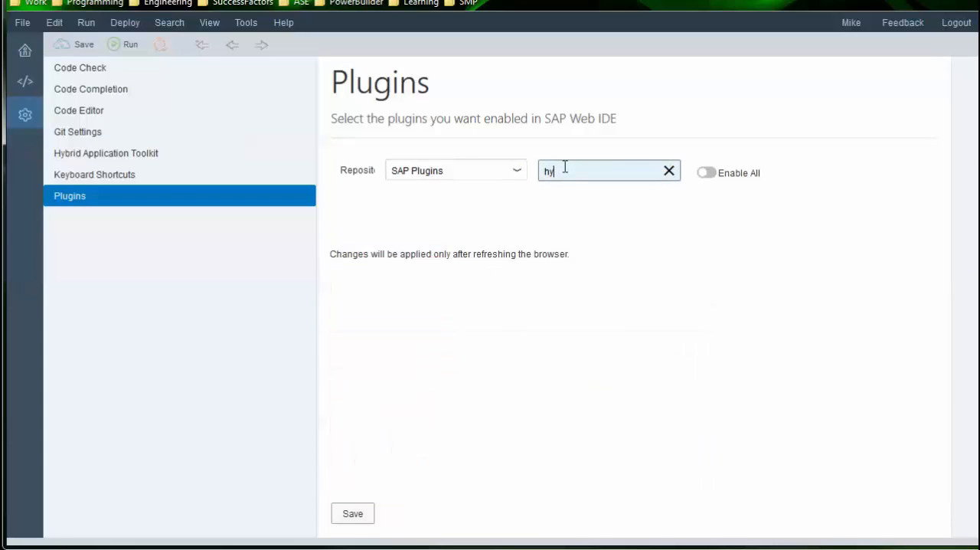
{"action": "type", "text": "nrb"}
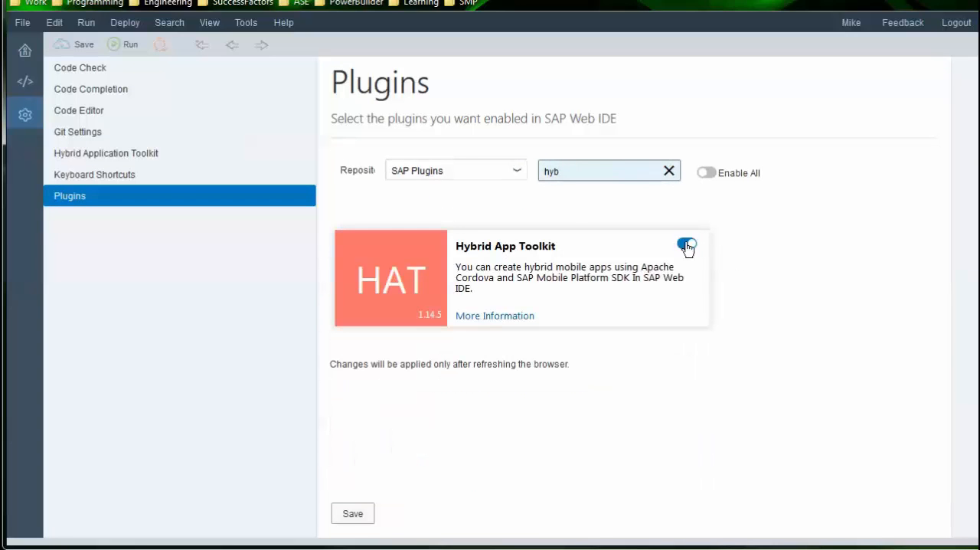
Enable the Hybrid App Toolkit plugin, save the preference and refresh SAP Web IDE
{"action": "left_click", "coordinate": [687, 245]}
{"action": "left_click", "coordinate": [687, 244]}
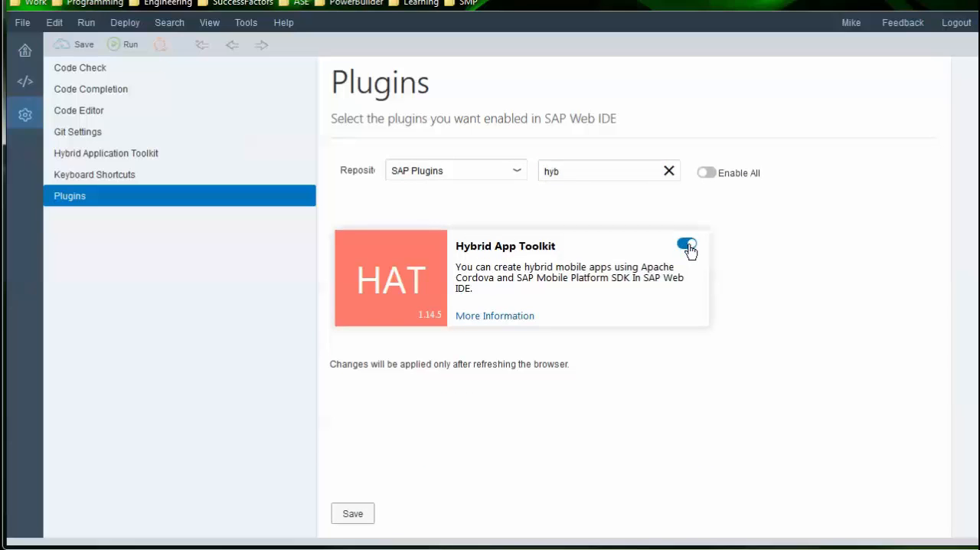
{"action": "left_click", "coordinate": [354, 514]}
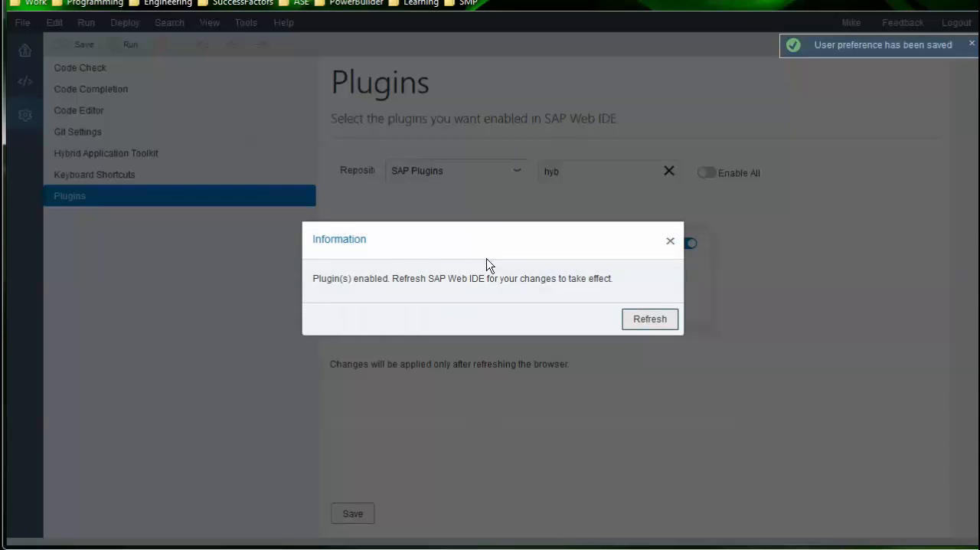
{"action": "left_click", "coordinate": [635, 322]}
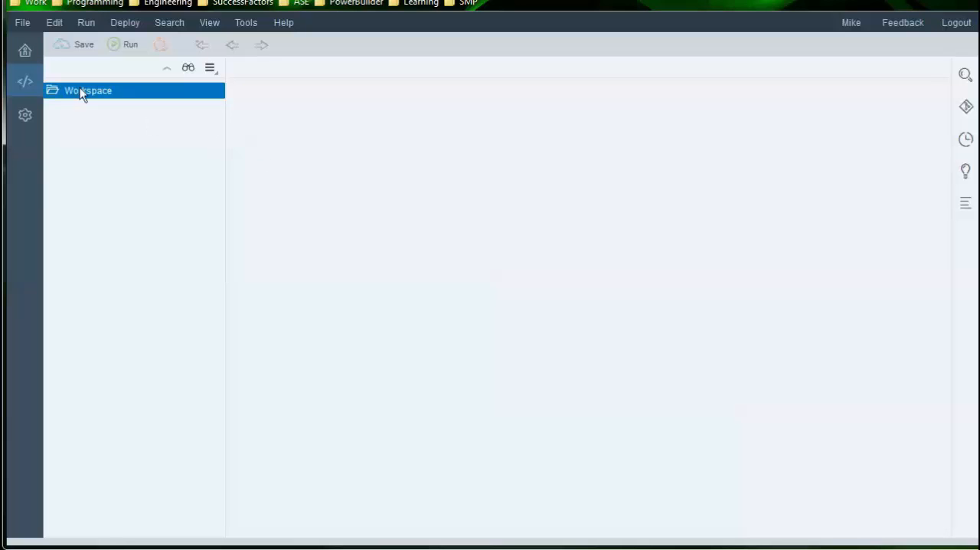
Start a new project from a template in the development workspace
{"action": "left_click", "coordinate": [24, 53]}
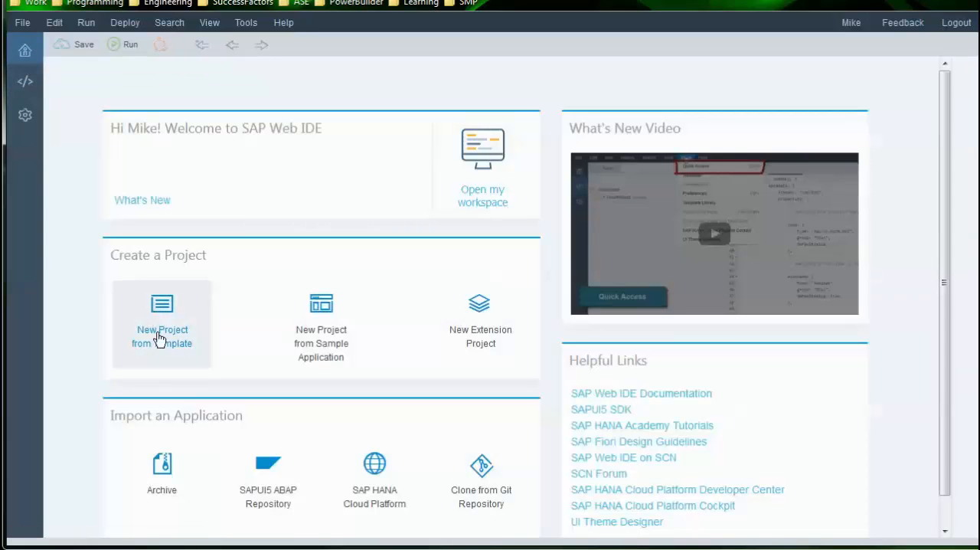
{"action": "left_click", "coordinate": [24, 83]}
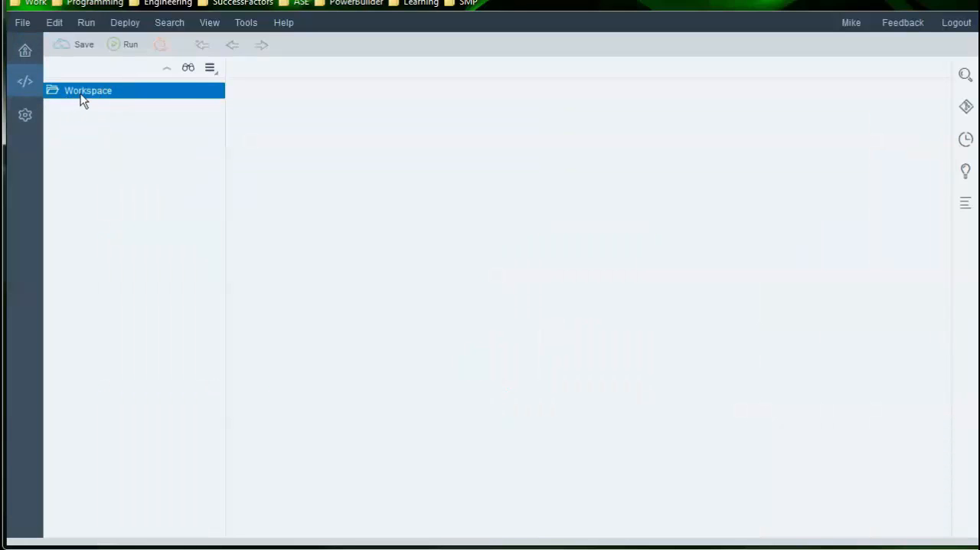
{"action": "right_click", "coordinate": [82, 99]}
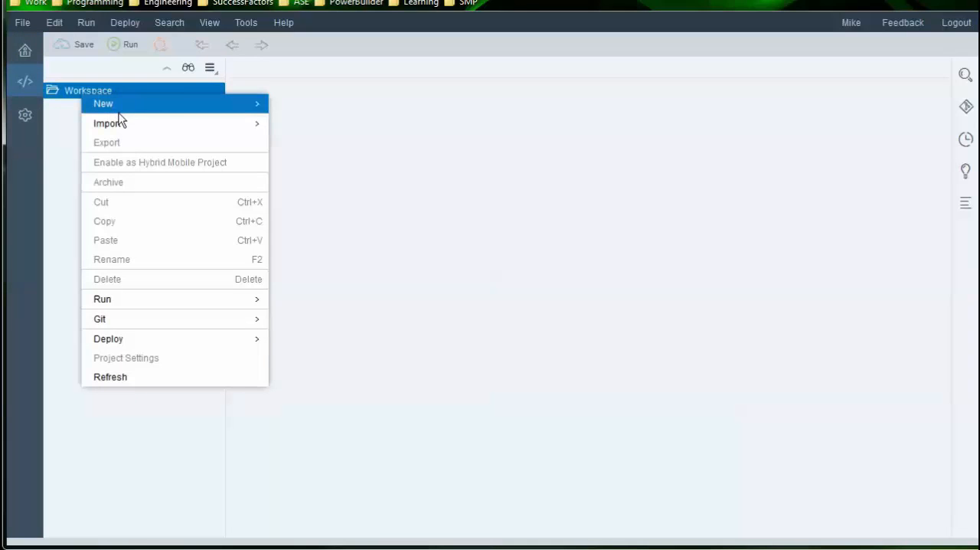
{"action": "mouse_move", "coordinate": [155, 105]}
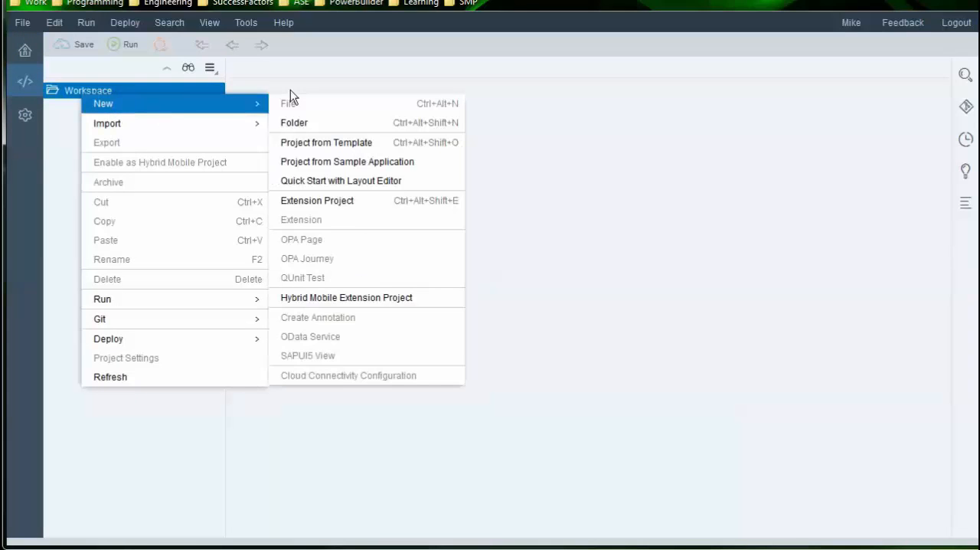
{"action": "left_click", "coordinate": [337, 143]}
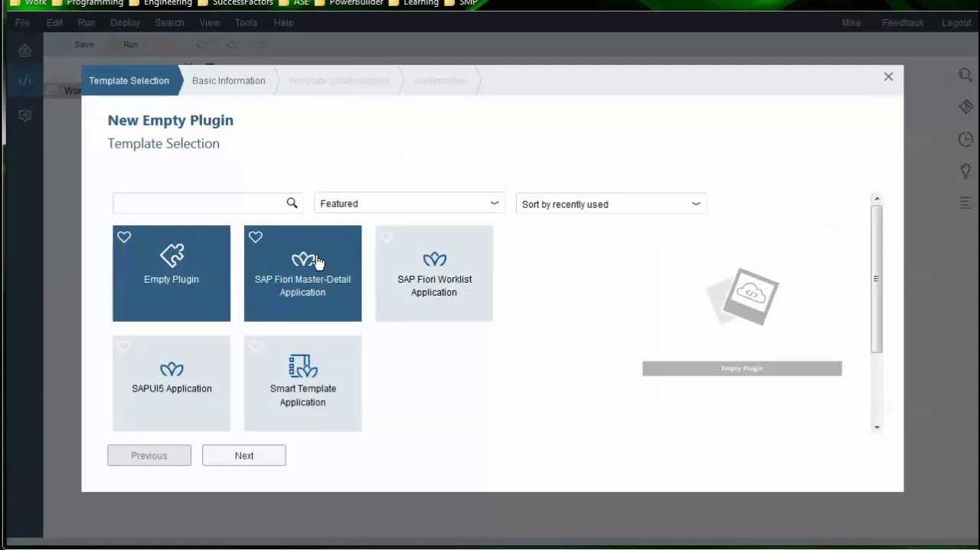
Choose the SAPUI5 Master Detail Kapsel Application template from all categories and name the project Northwind
{"action": "left_click", "coordinate": [384, 203]}
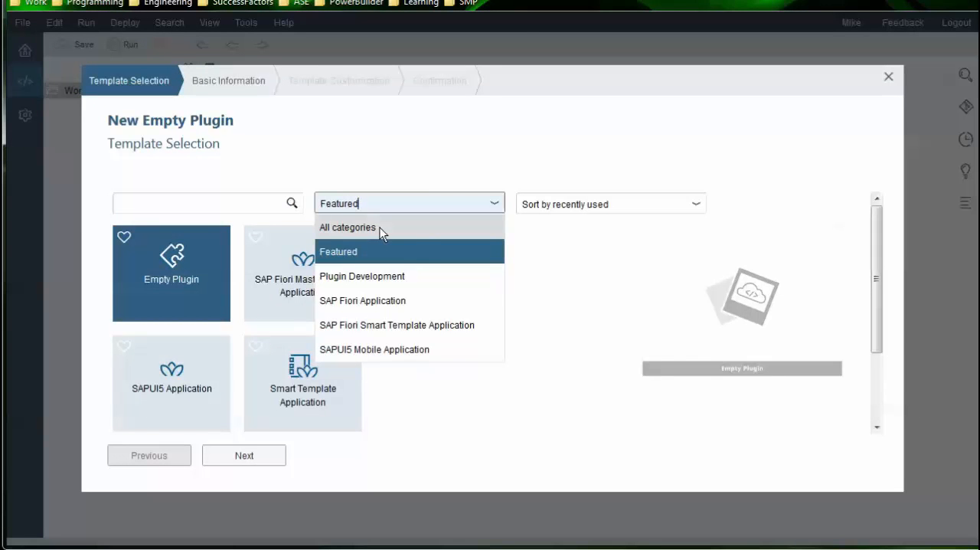
{"action": "left_click", "coordinate": [380, 228]}
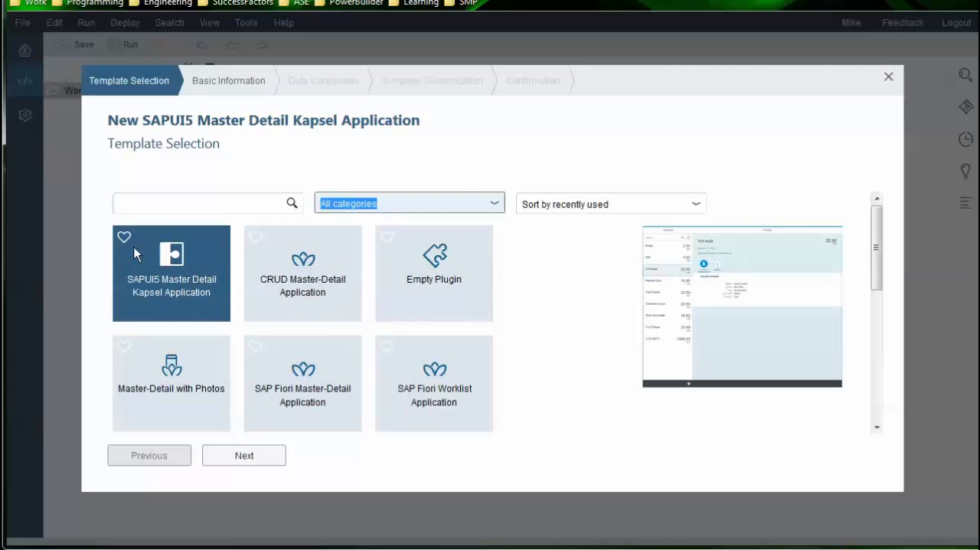
{"action": "left_click", "coordinate": [179, 290]}
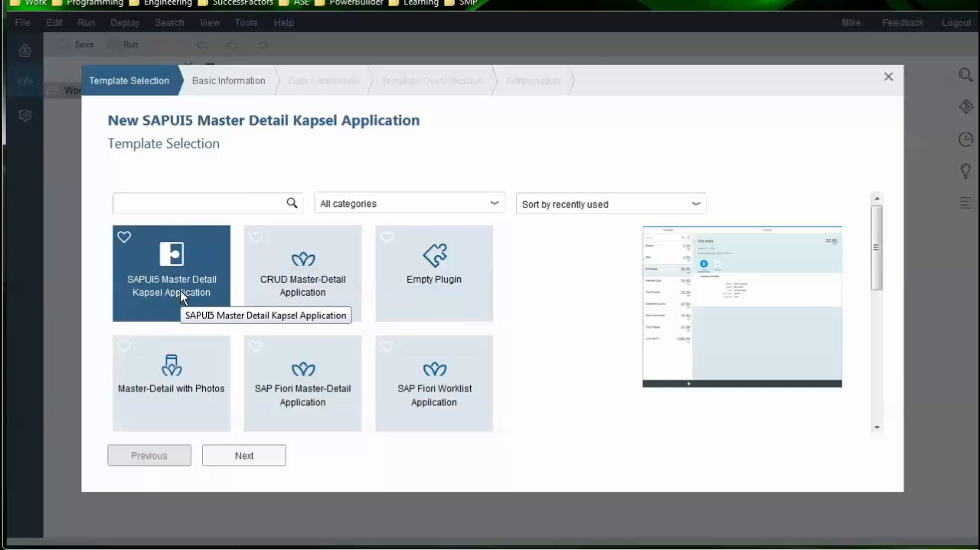
{"action": "left_click", "coordinate": [249, 458]}
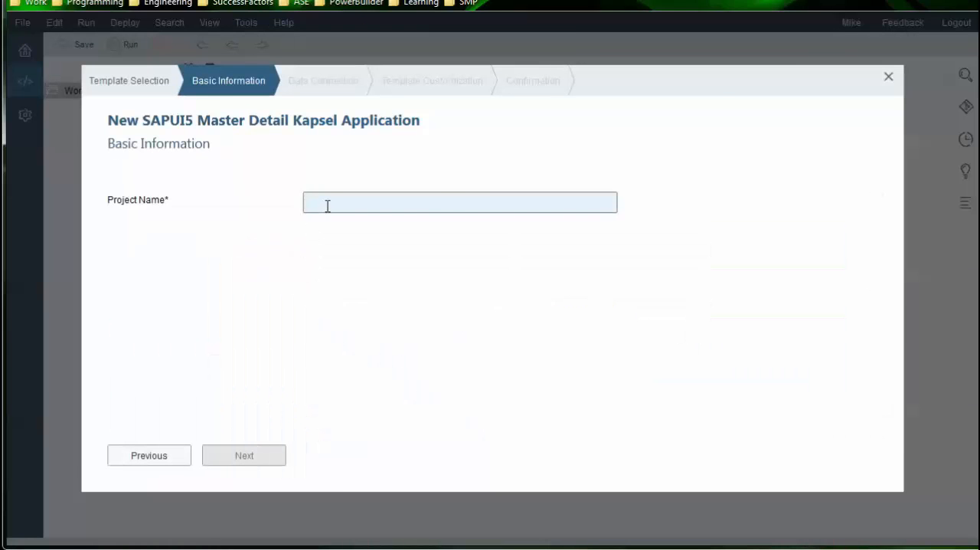
{"action": "type", "text": "Northwind"}
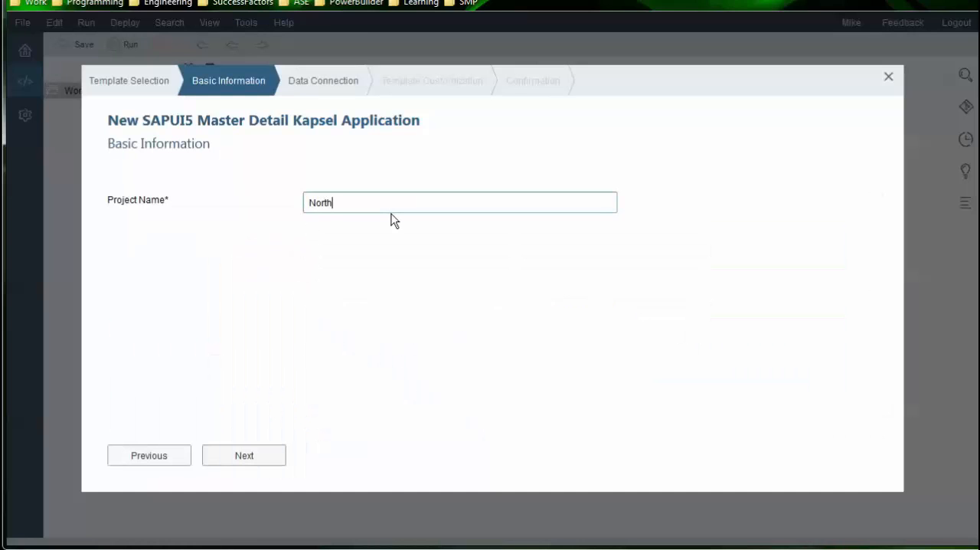
{"action": "left_click", "coordinate": [245, 456]}
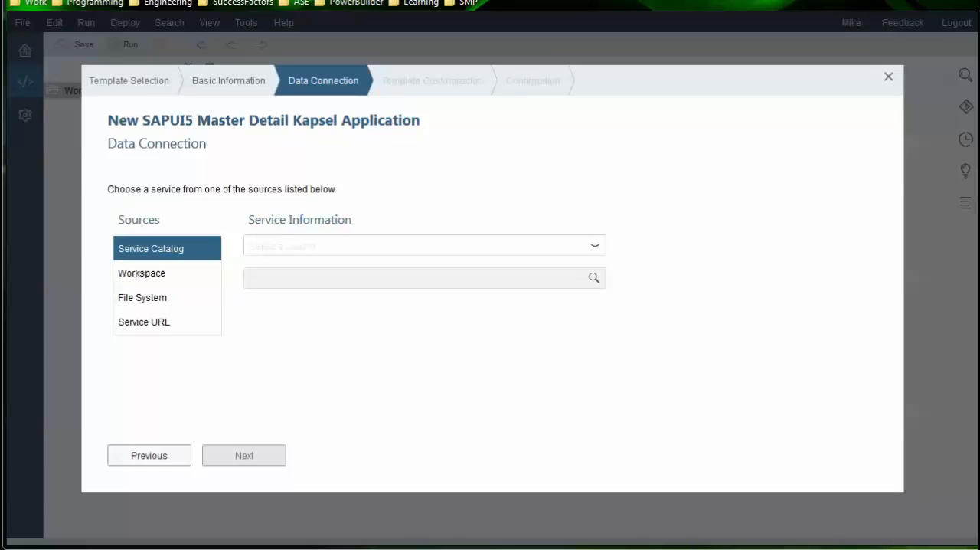
Set the data connection source to Service URL and select Northwind OData Service
{"action": "left_click", "coordinate": [319, 251]}
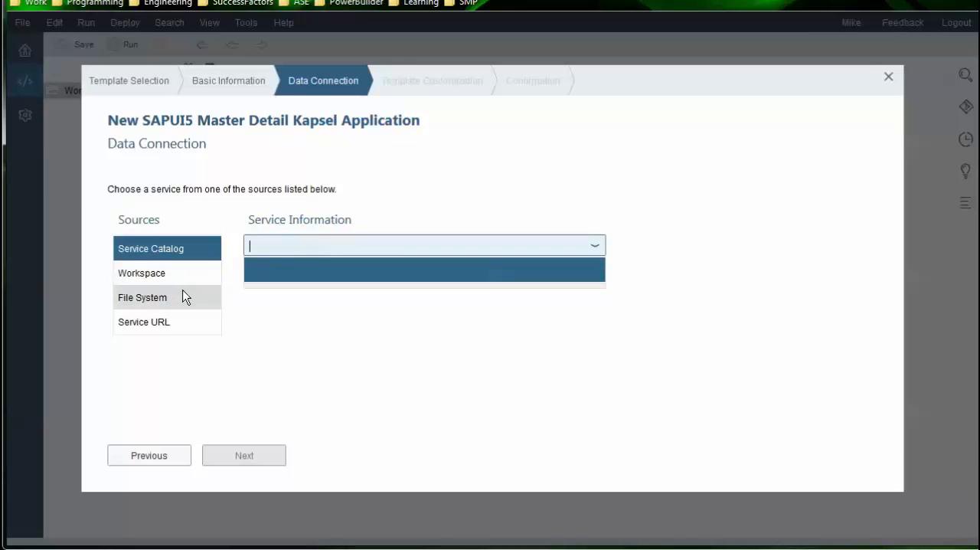
{"action": "left_click", "coordinate": [157, 325]}
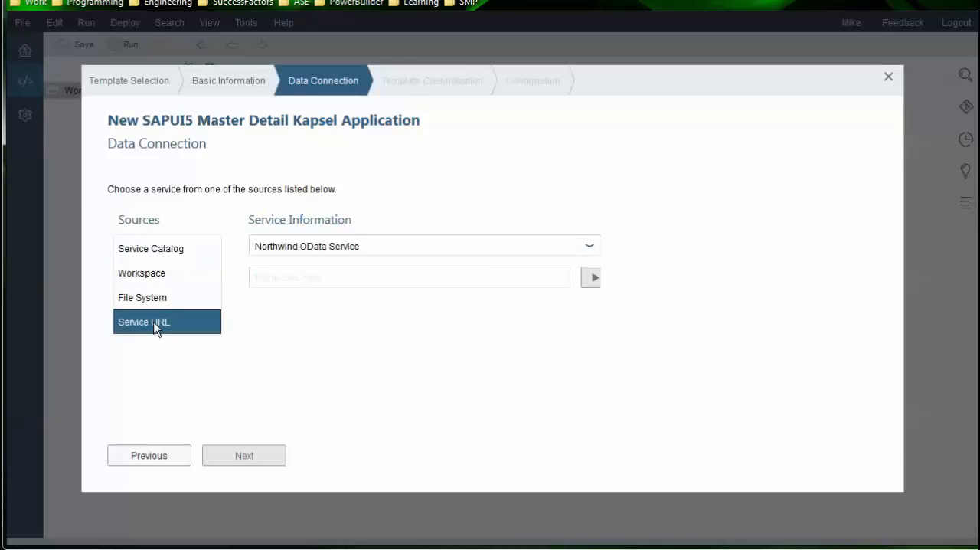
{"action": "left_click", "coordinate": [588, 246]}
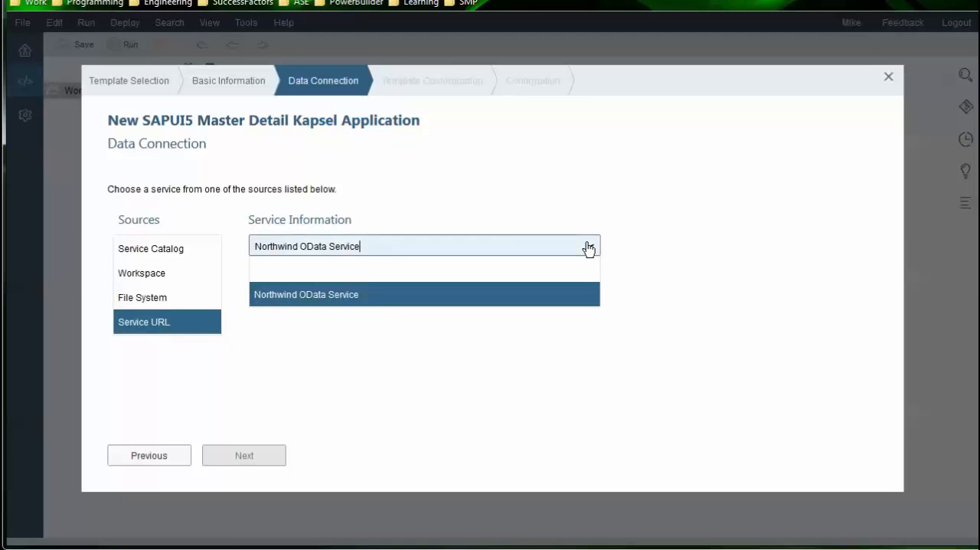
{"action": "left_click", "coordinate": [572, 294]}
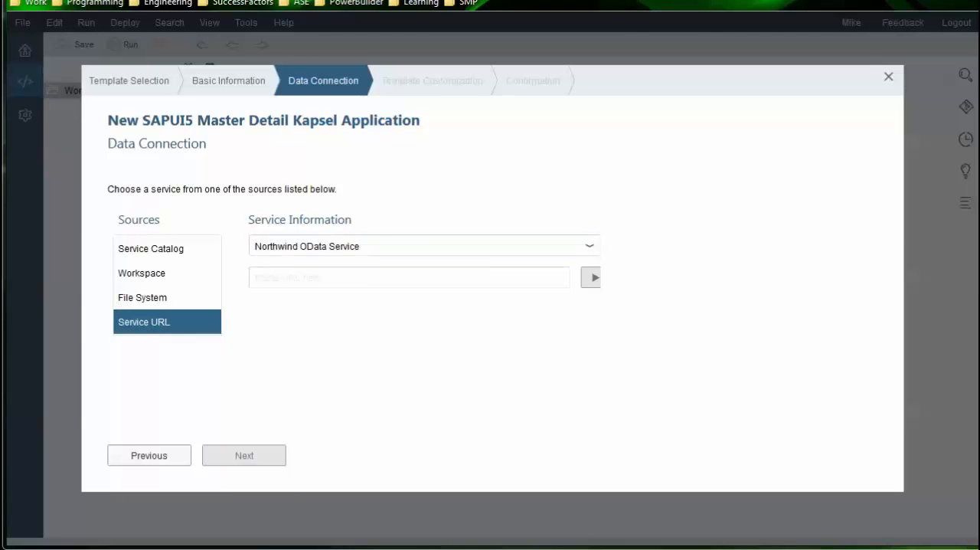
Switch to video_doc.docx in Word and copy the path /V2/Northwind/Northwind.svc/ from the Northwind service link
{"action": "left_click", "coordinate": [316, 274]}
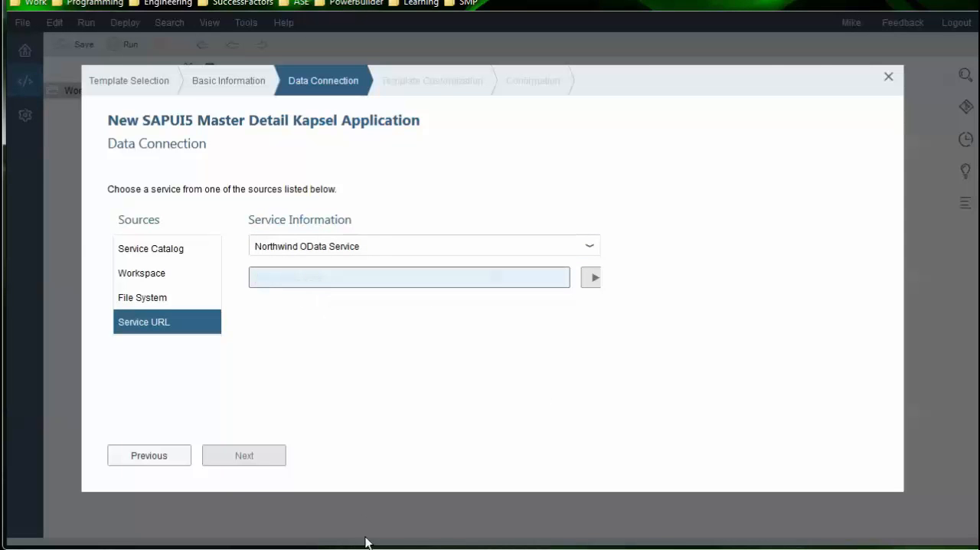
{"action": "key", "text": "alt+Tab"}
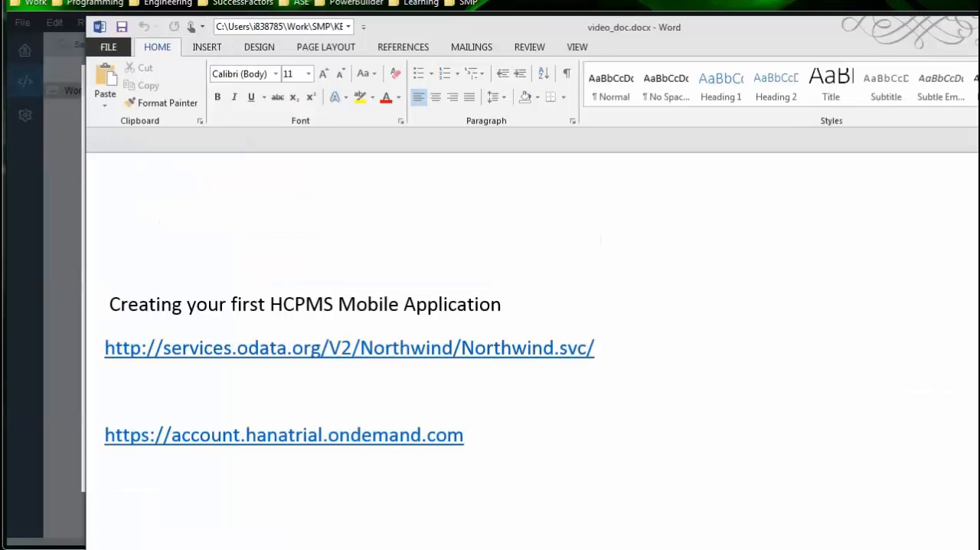
{"action": "left_click_drag", "start_coordinate": [546, 21], "coordinate": [546, 15]}
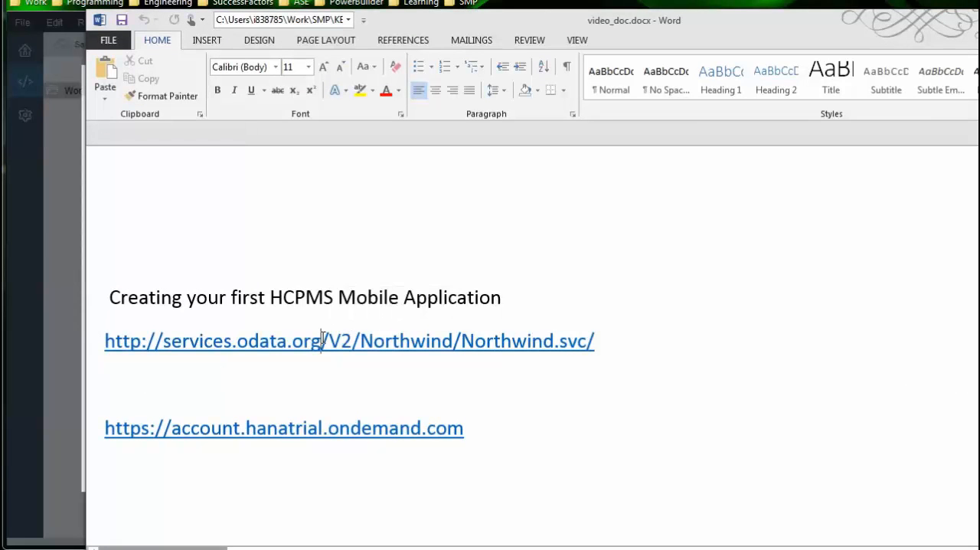
{"action": "left_click_drag", "start_coordinate": [322, 336], "coordinate": [600, 336]}
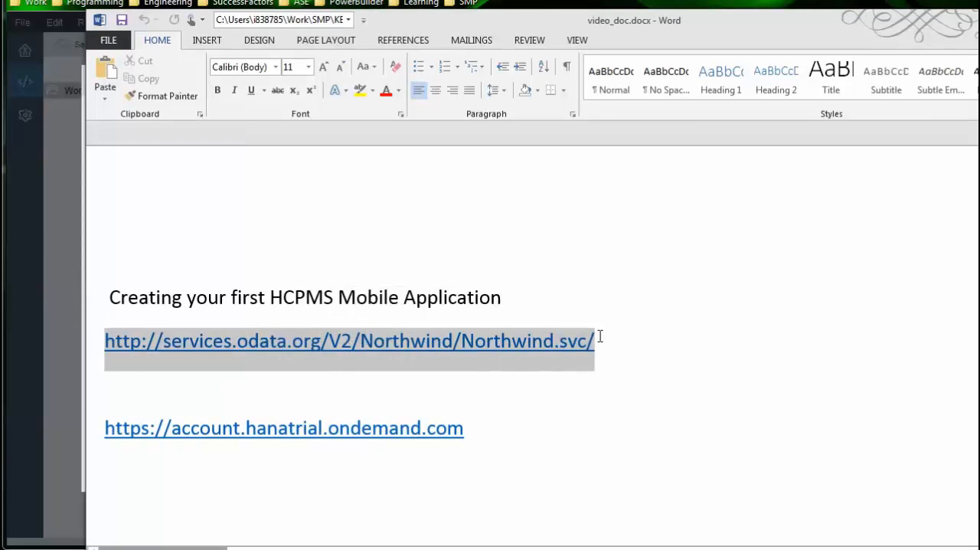
{"action": "left_click_drag", "start_coordinate": [322, 340], "coordinate": [596, 341]}
{"action": "key", "text": "ctrl+c"}
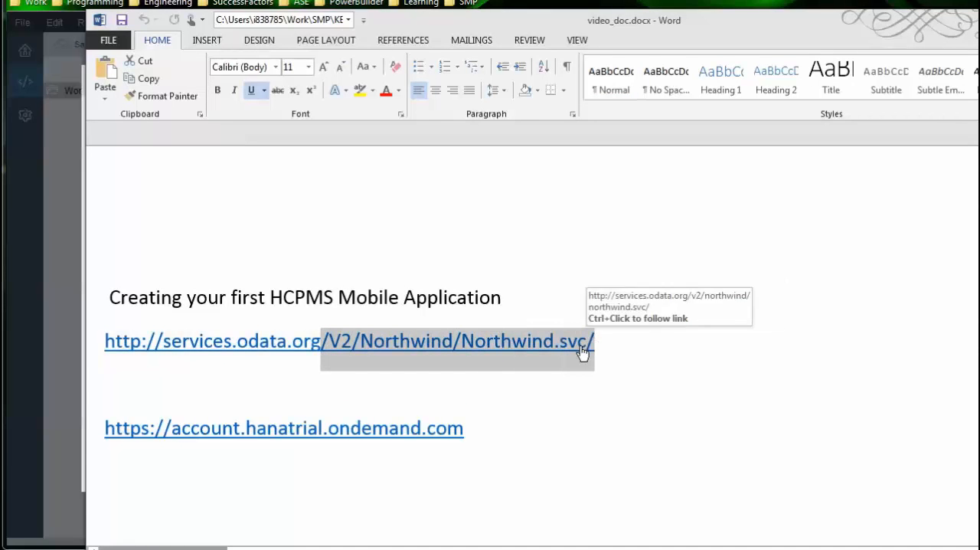
Return to SAP Web IDE, paste /V2/Northwind/Northwind.svc/ as the service path and load the service's collections
{"action": "key", "text": "alt+Tab"}
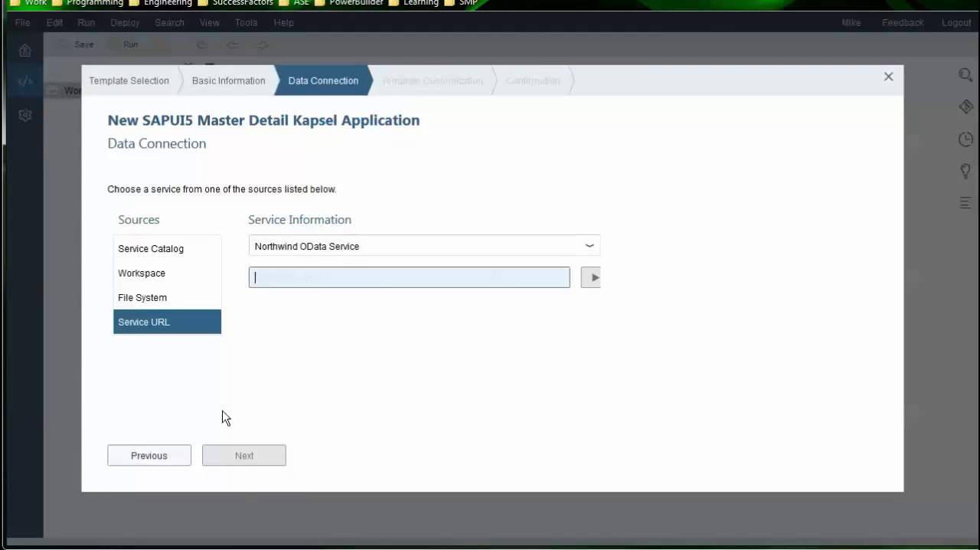
{"action": "key", "text": "ctrl+v"}
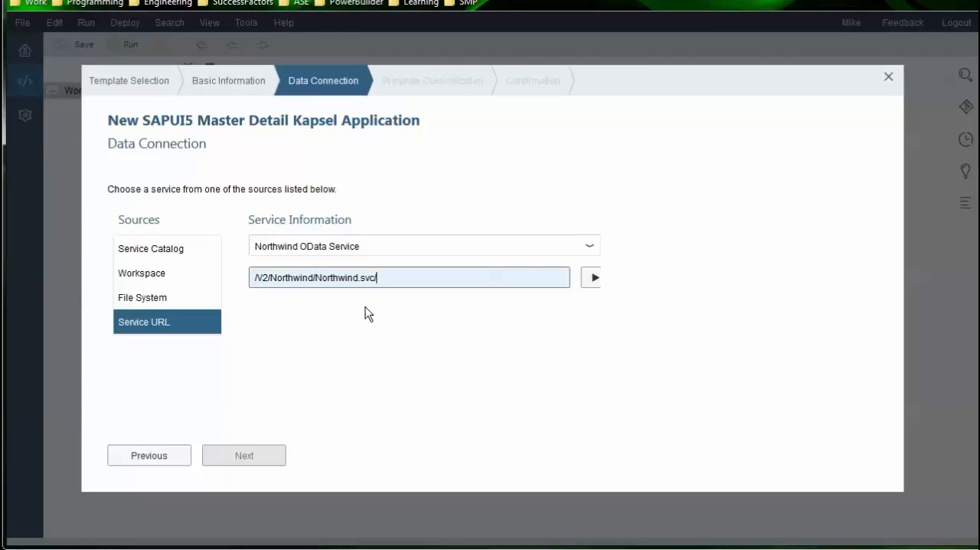
{"action": "left_click", "coordinate": [591, 279]}
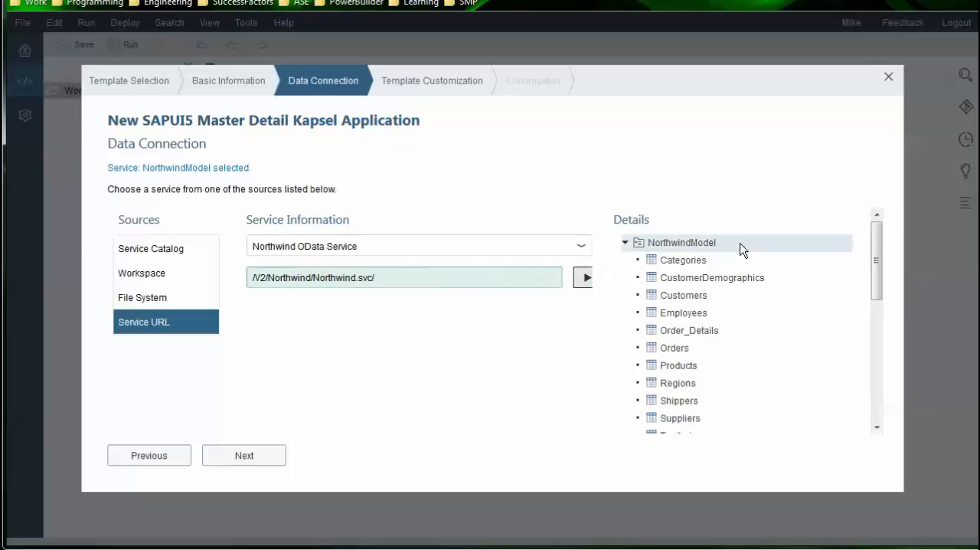
{"action": "mouse_move", "coordinate": [876, 244]}
{"action": "left_mouse_down"}
{"action": "mouse_move", "coordinate": [897, 383]}
{"action": "mouse_move", "coordinate": [883, 228]}
{"action": "left_mouse_up"}
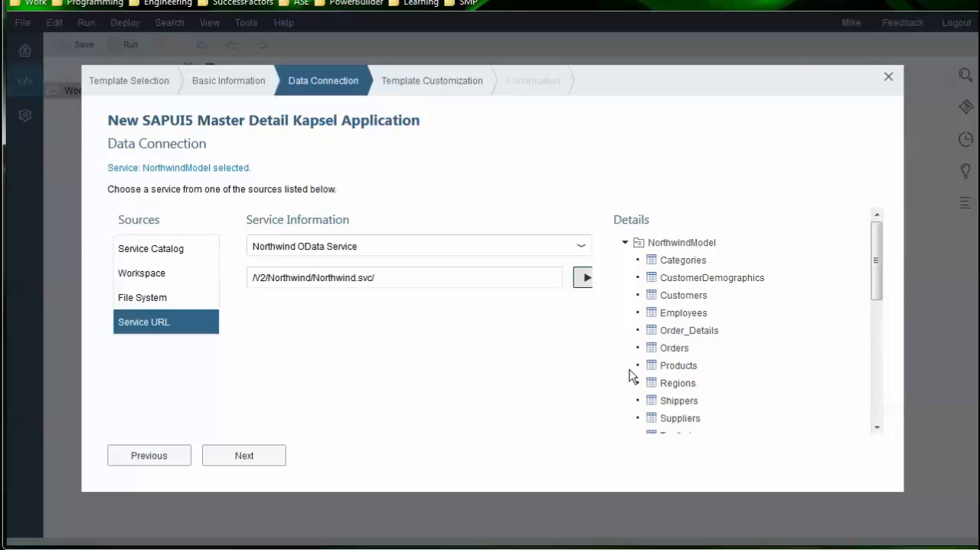
Proceed to template customization and set the project namespace to com.test.northwind
{"action": "left_click", "coordinate": [240, 463]}
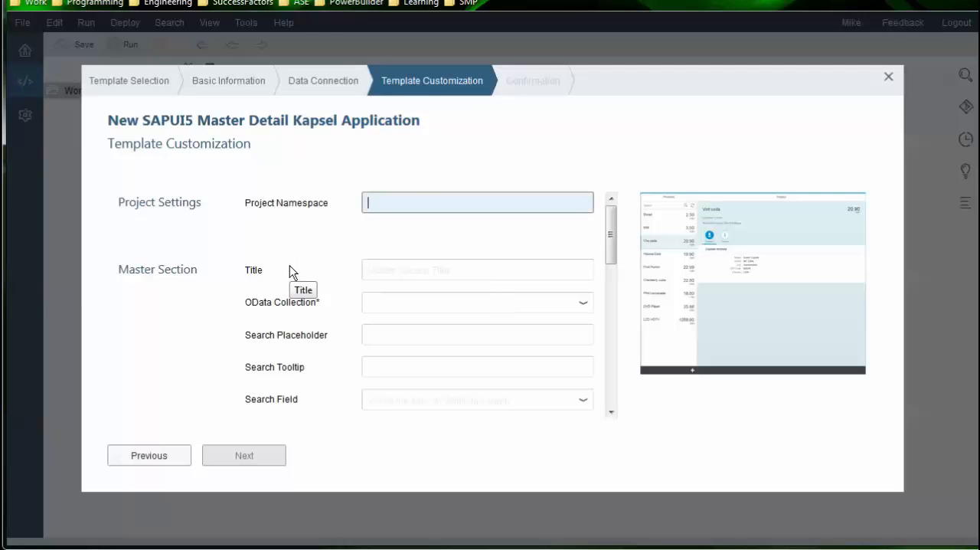
{"action": "type", "text": "com."}
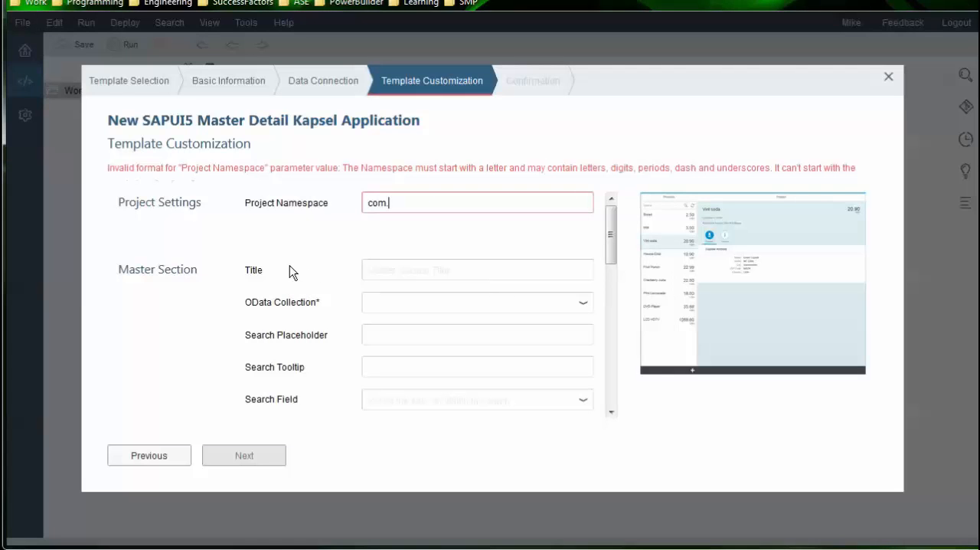
{"action": "type", "text": "test.northw"}
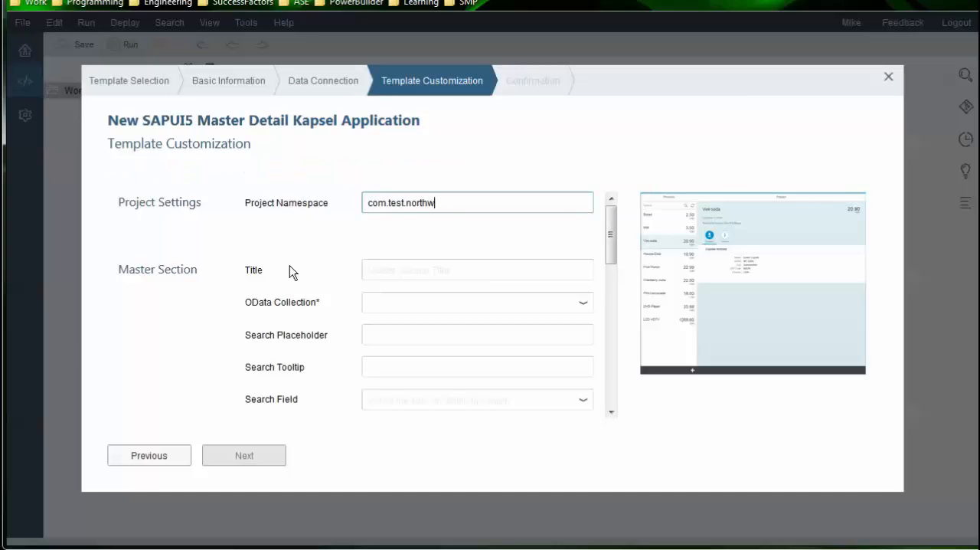
{"action": "type", "text": "ind"}
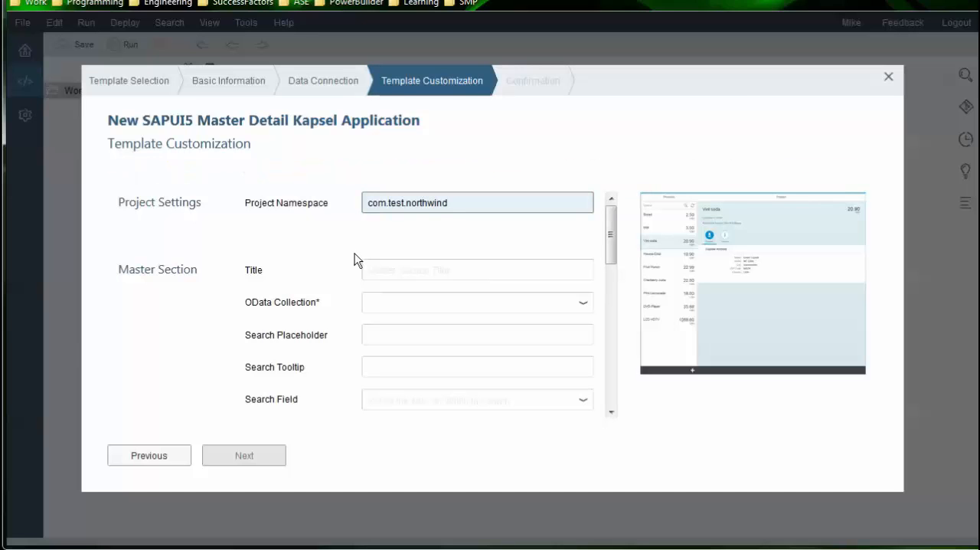
Enlarge the template preview image to examine the master and detail layout, and close it
{"action": "left_click", "coordinate": [397, 266]}
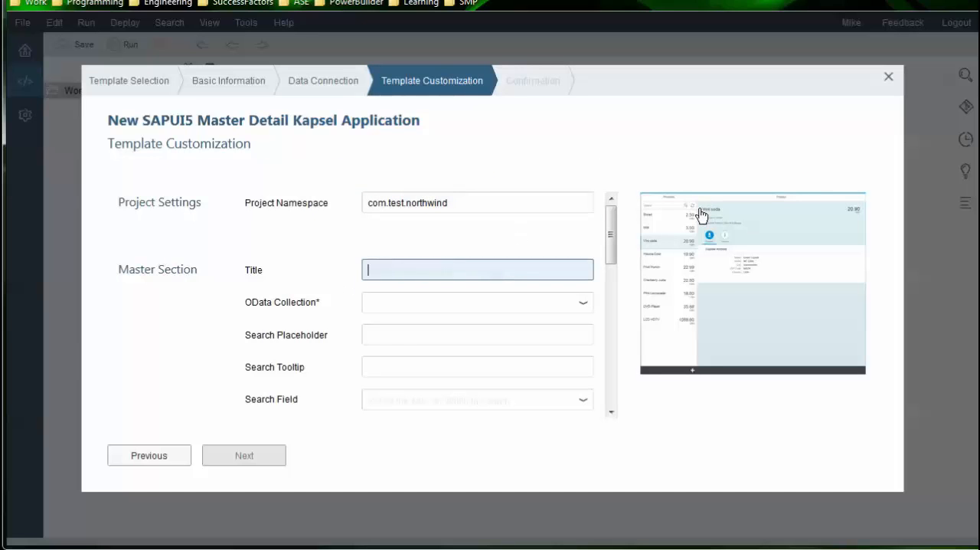
{"action": "left_click", "coordinate": [701, 214]}
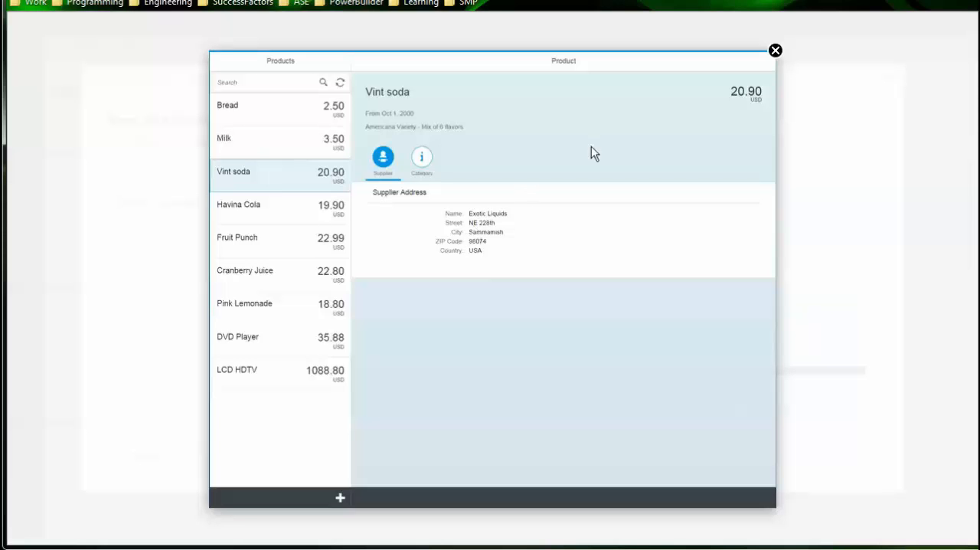
{"action": "left_click", "coordinate": [776, 51]}
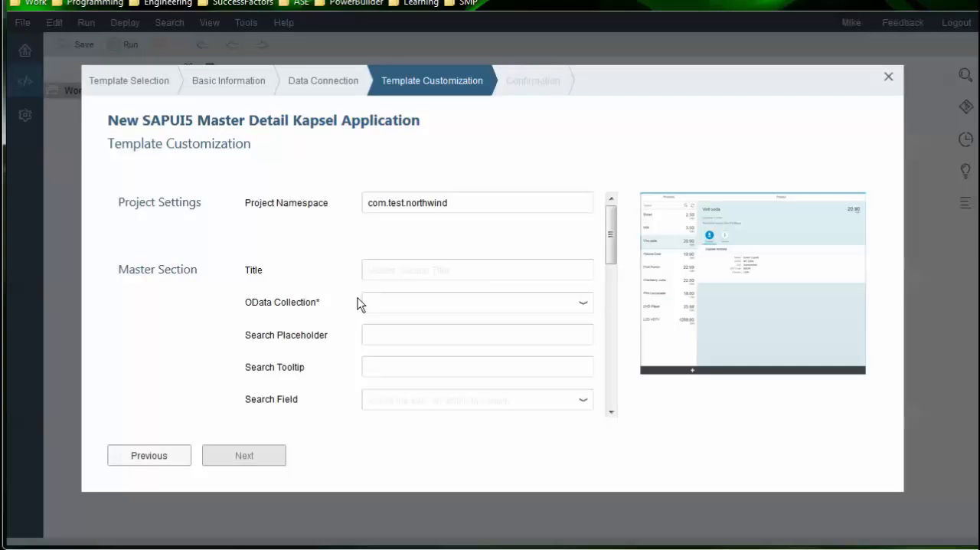
Set the master section's title to Products and choose Products as its OData collection
{"action": "left_click", "coordinate": [385, 272]}
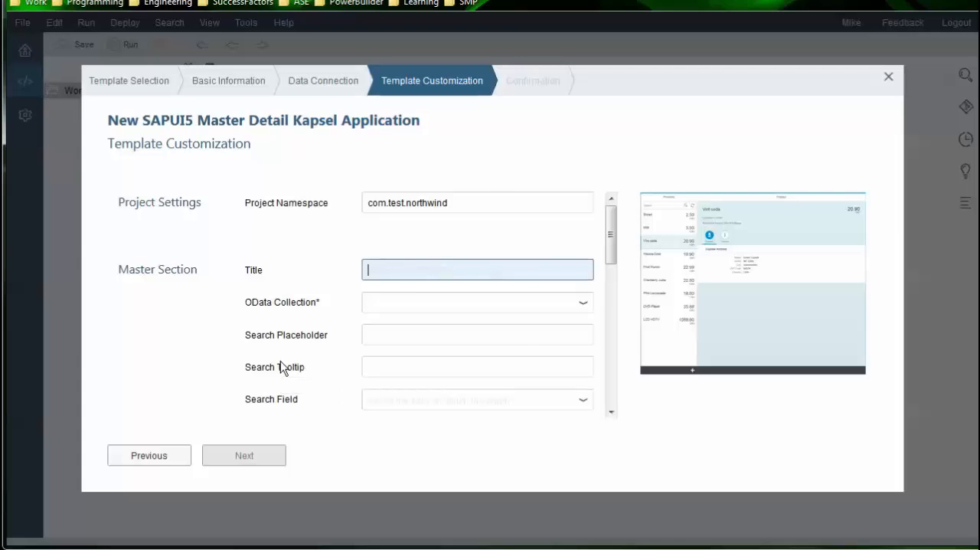
{"action": "type", "text": "Product"}
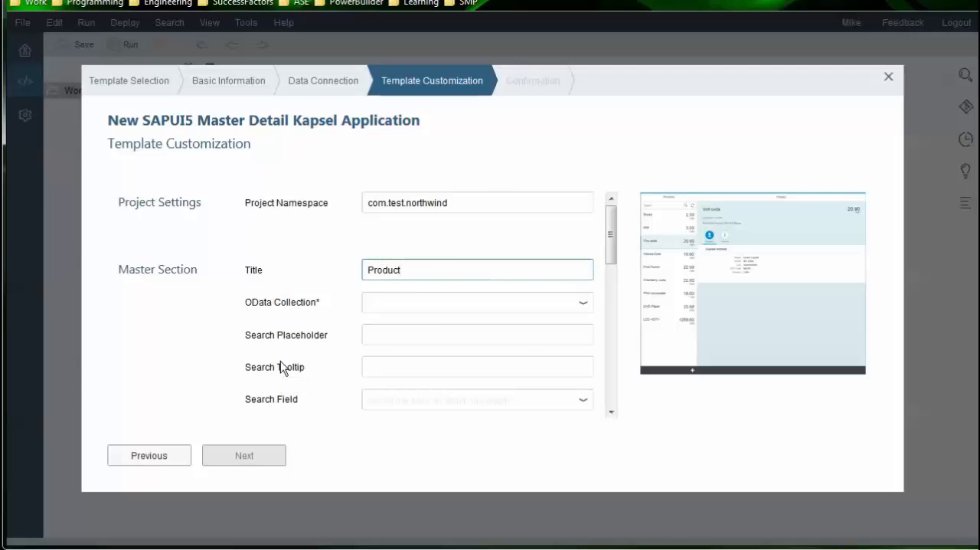
{"action": "type", "text": "s"}
{"action": "key", "text": "Tab"}
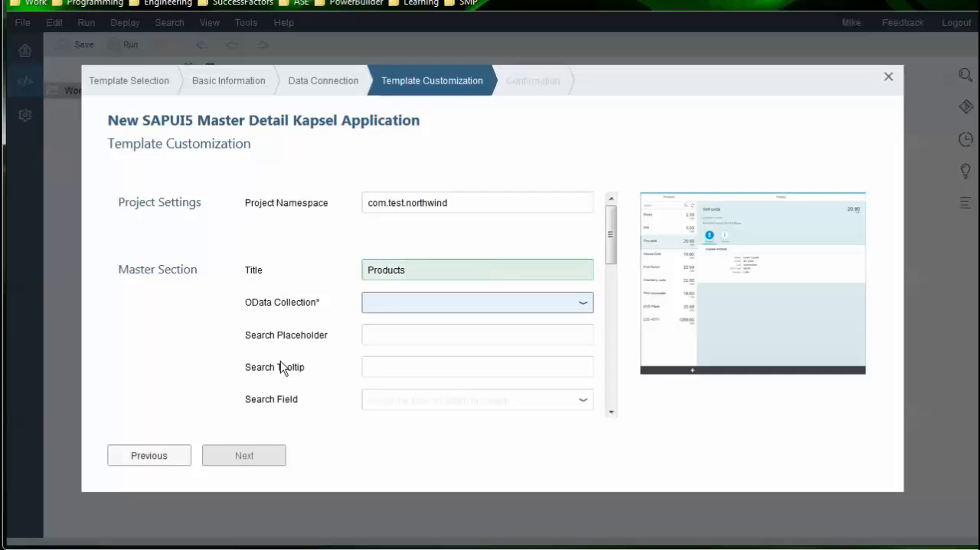
{"action": "left_click", "coordinate": [582, 303]}
{"action": "type", "text": "Product_Sales_for_1997"}
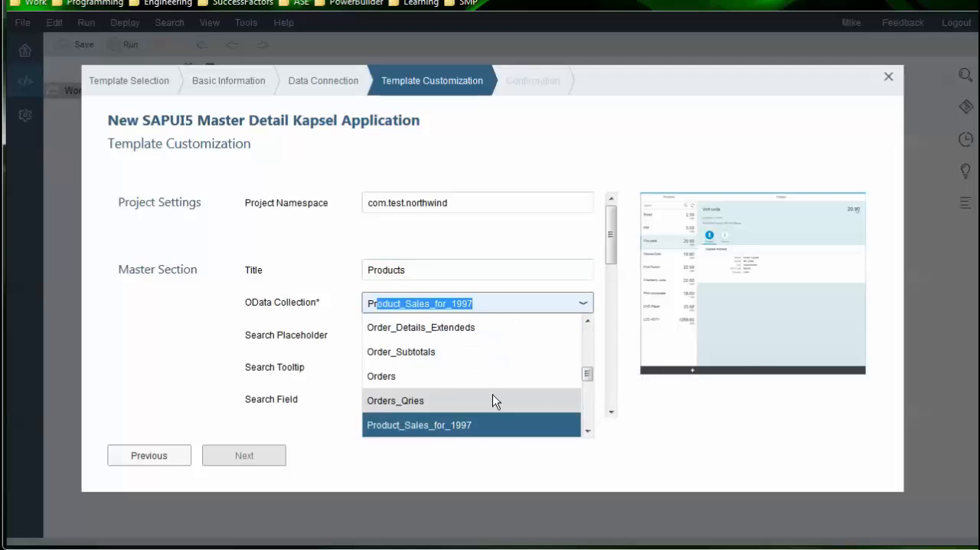
{"action": "scroll", "coordinate": [495, 398], "scroll_direction": "down", "scroll_amount": 1}
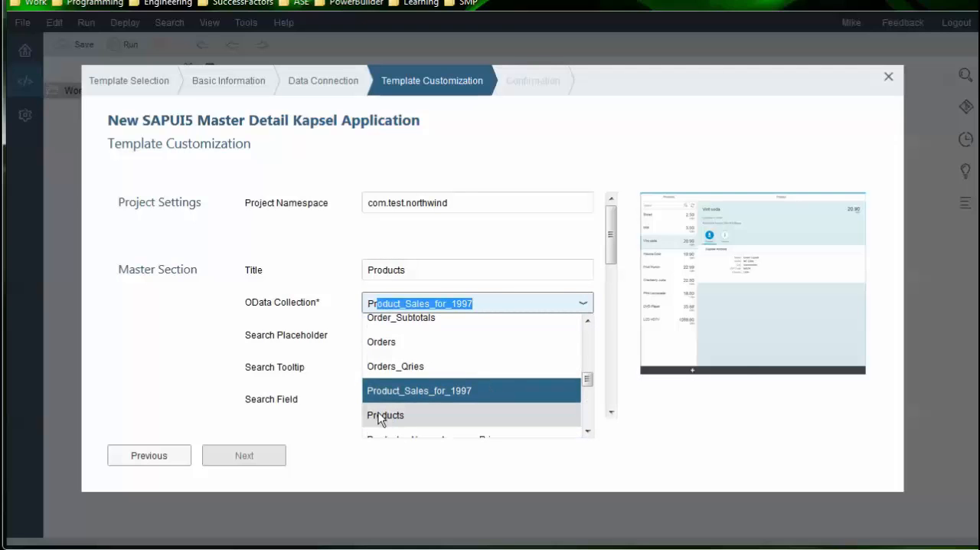
{"action": "left_click", "coordinate": [379, 415]}
Set the search placeholder to "Search" and the search tooltip to "Search for product name"
{"action": "left_click", "coordinate": [390, 337]}
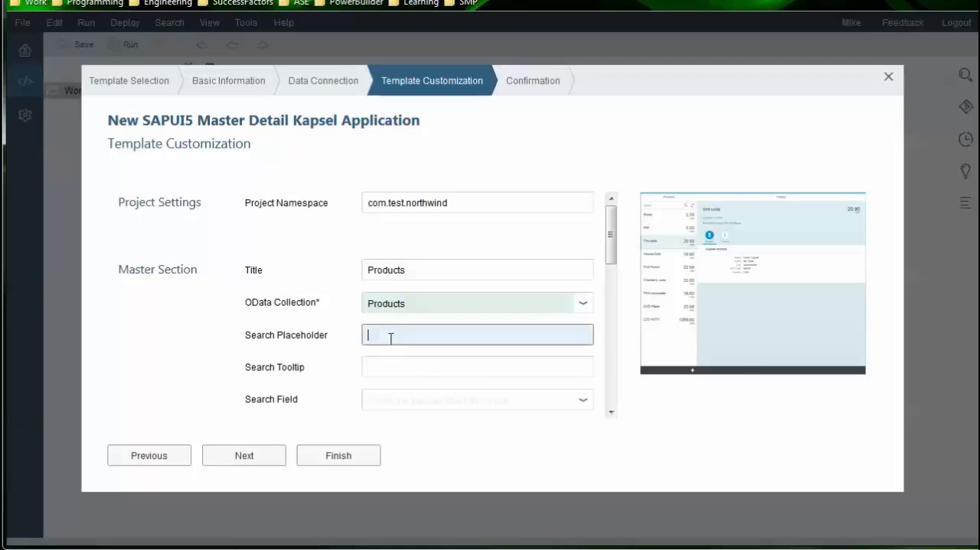
{"action": "type", "text": "Search"}
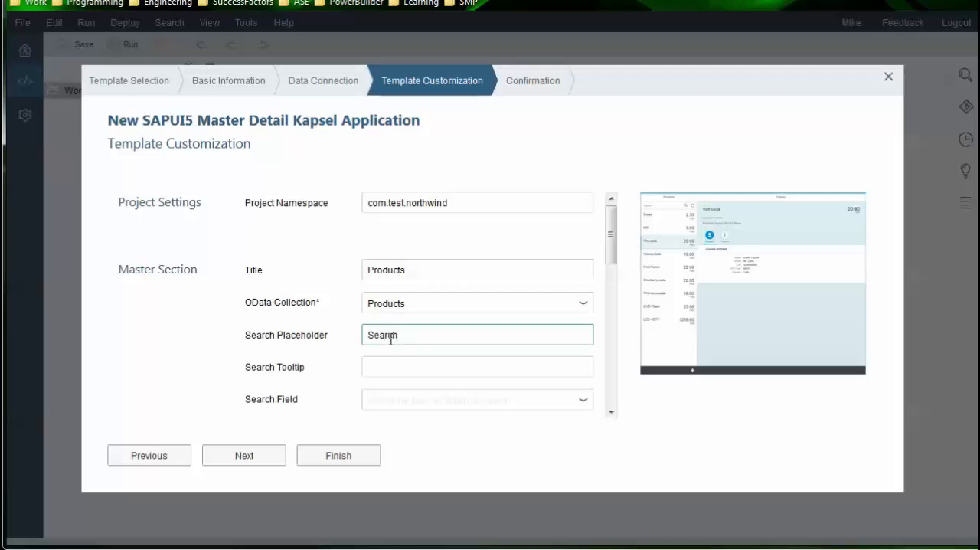
{"action": "left_click", "coordinate": [405, 360]}
{"action": "type", "text": "Sd"}
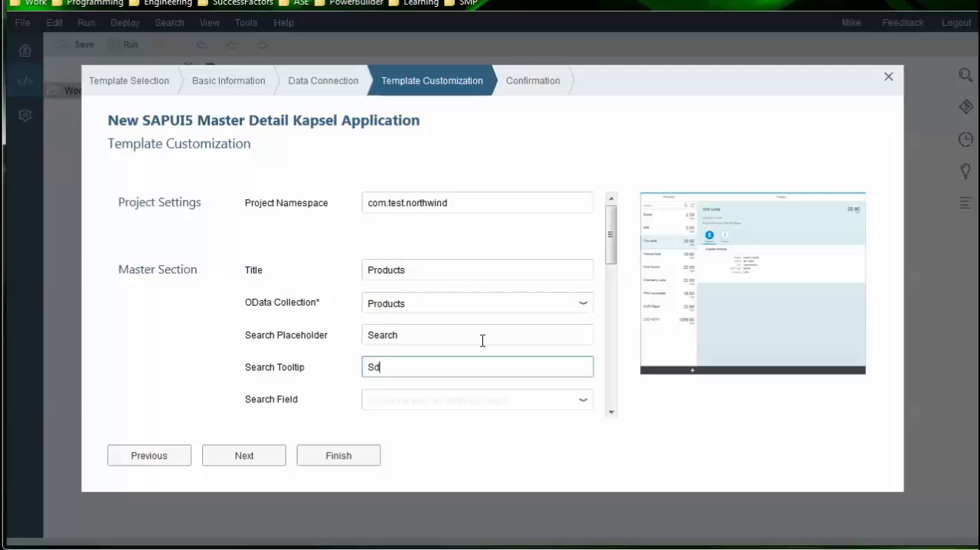
{"action": "type", "text": "arch for product name"}
Choose ProductName as the master section's search field
{"action": "left_click", "coordinate": [474, 417]}
{"action": "left_click", "coordinate": [580, 404]}
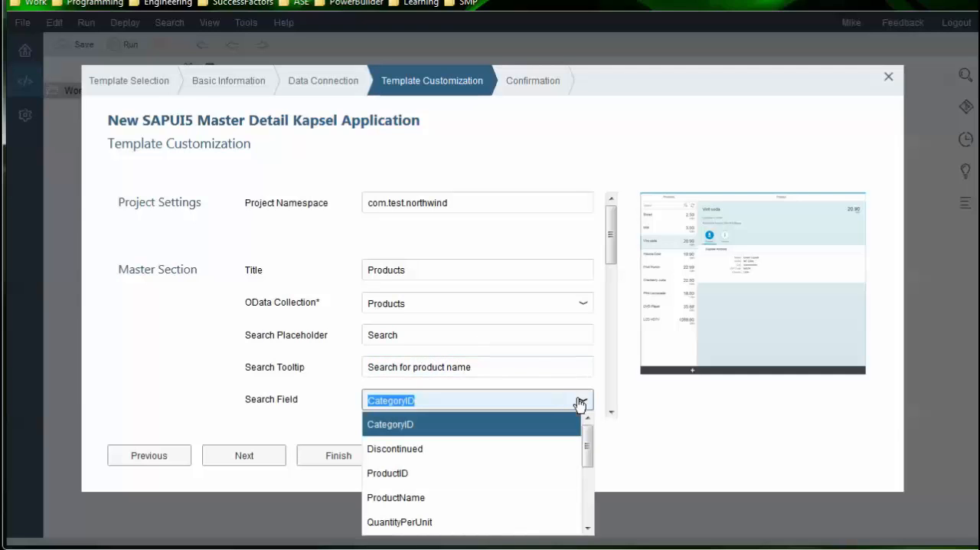
{"action": "type", "text": "pro"}
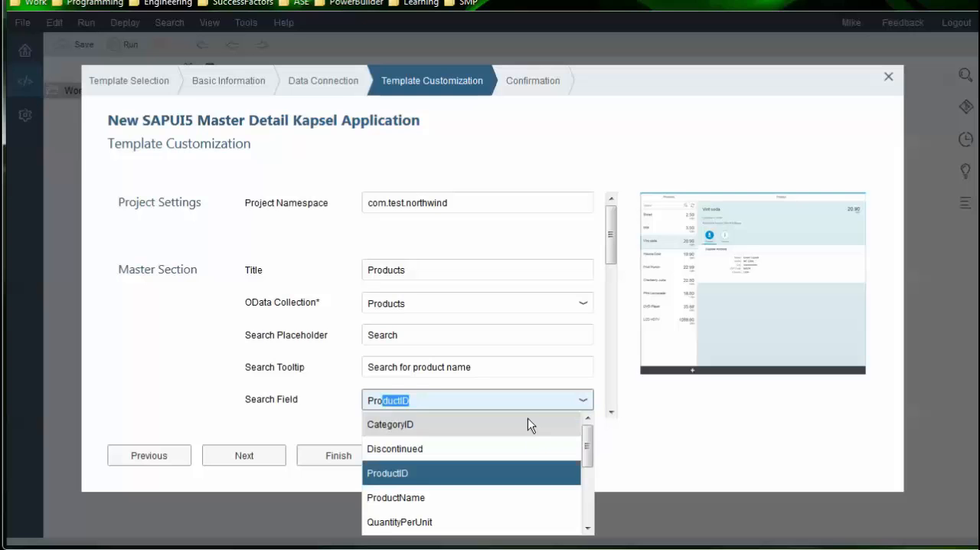
{"action": "left_click", "coordinate": [429, 496]}
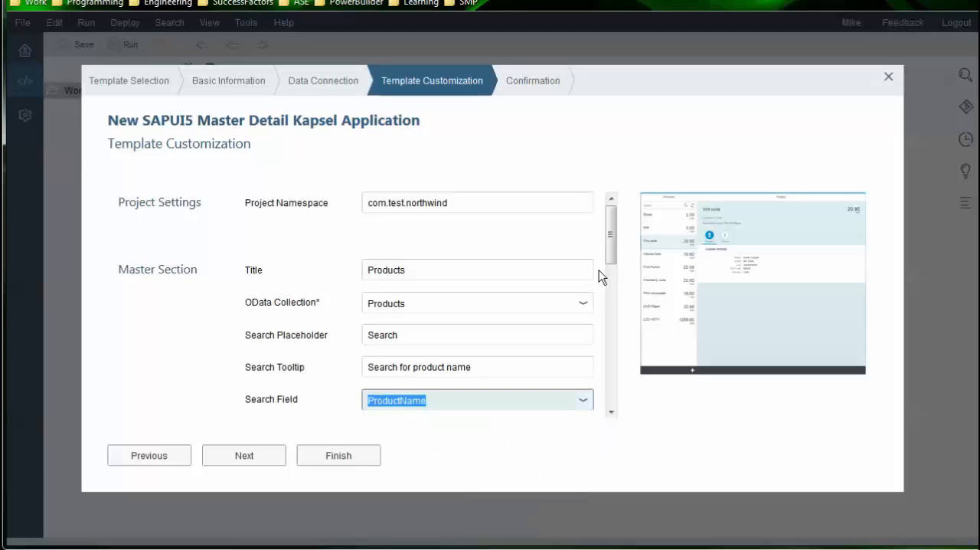
In the main data fields, set the item title to ProductName and the numeric attribute to UnitPrice
{"action": "left_click_drag", "start_coordinate": [612, 220], "coordinate": [607, 315]}
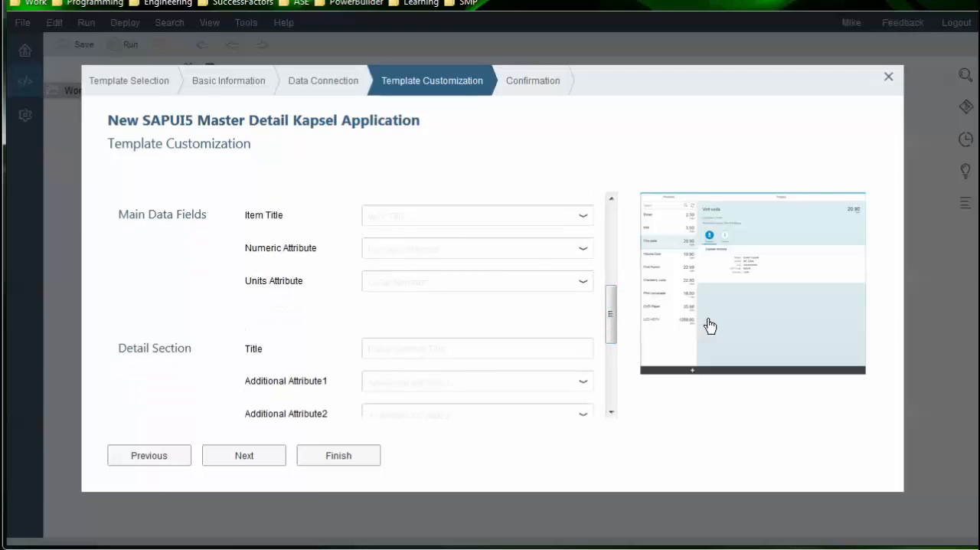
{"action": "left_click", "coordinate": [392, 218]}
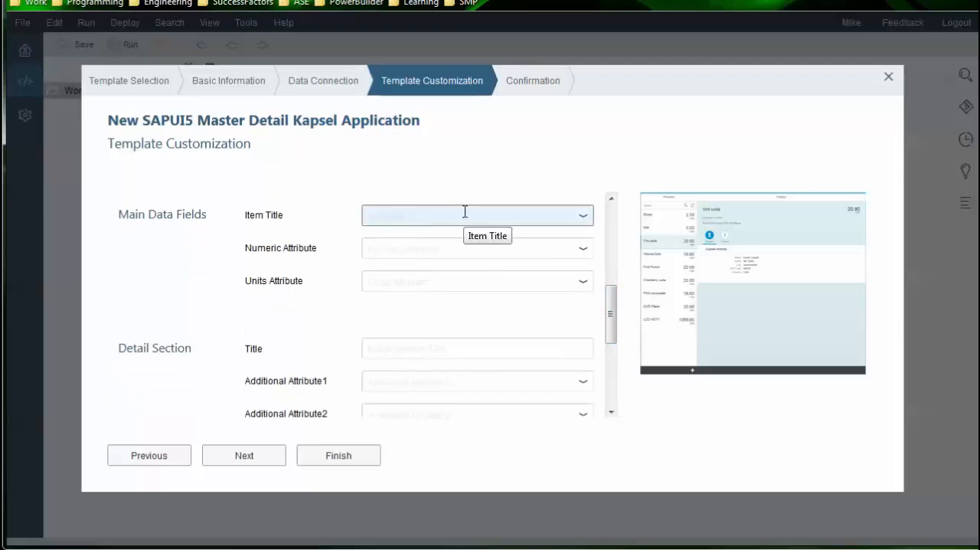
{"action": "left_click", "coordinate": [584, 217]}
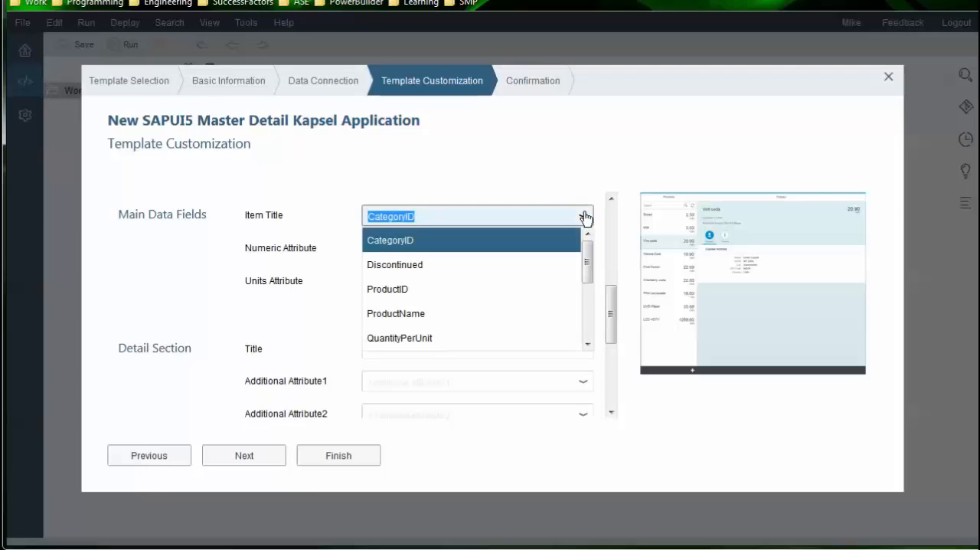
{"action": "left_click", "coordinate": [486, 314]}
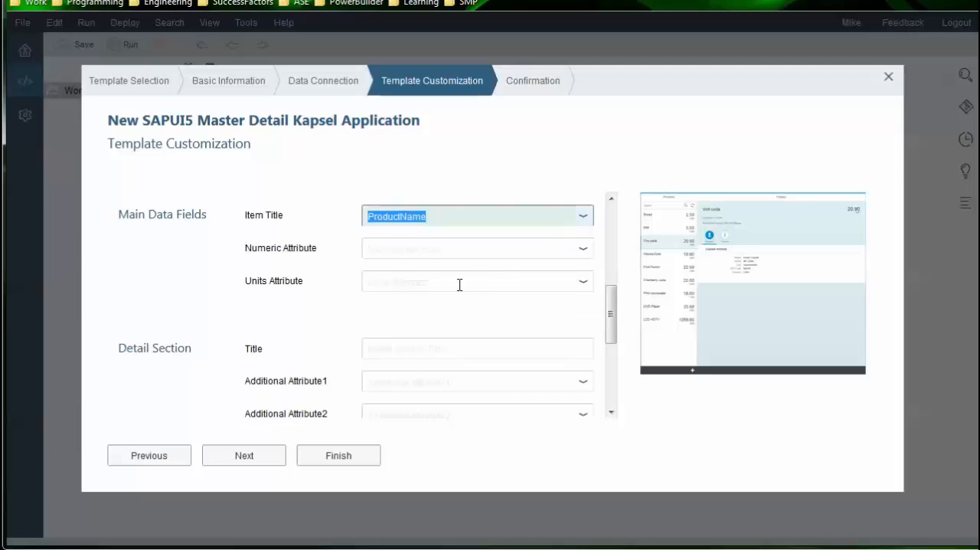
{"action": "left_click", "coordinate": [389, 247]}
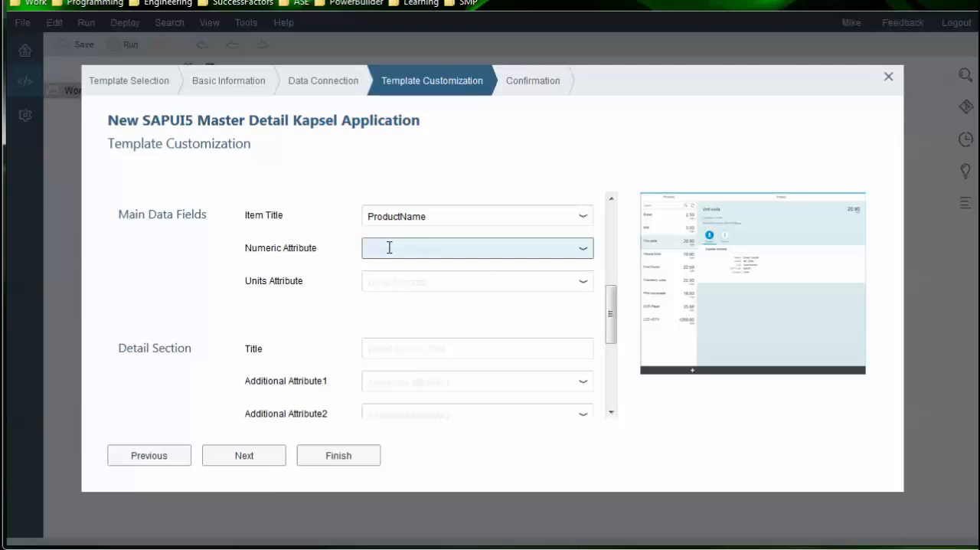
{"action": "left_click", "coordinate": [582, 247]}
{"action": "scroll", "coordinate": [453, 333], "scroll_direction": "down", "scroll_amount": 2}
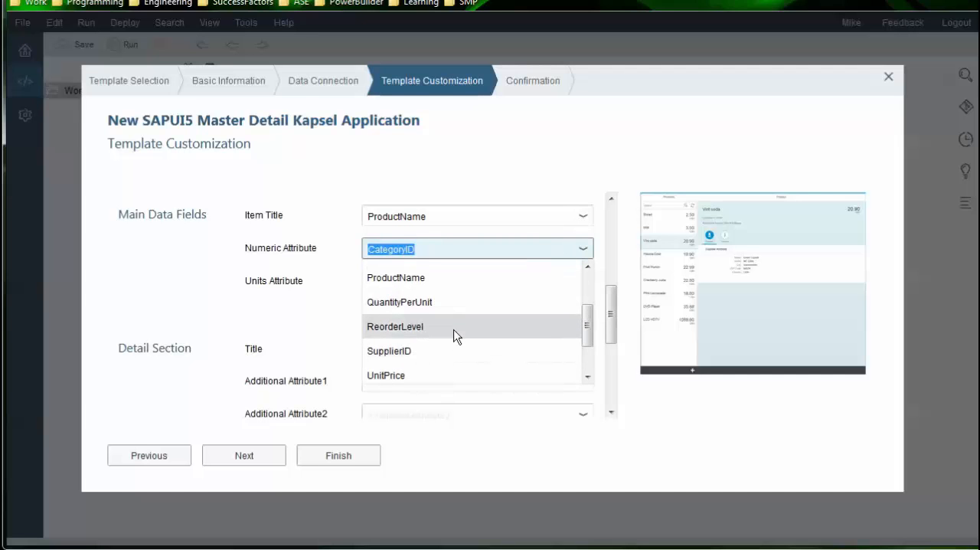
{"action": "scroll", "coordinate": [426, 356], "scroll_direction": "down", "scroll_amount": 1}
{"action": "left_click", "coordinate": [423, 344]}
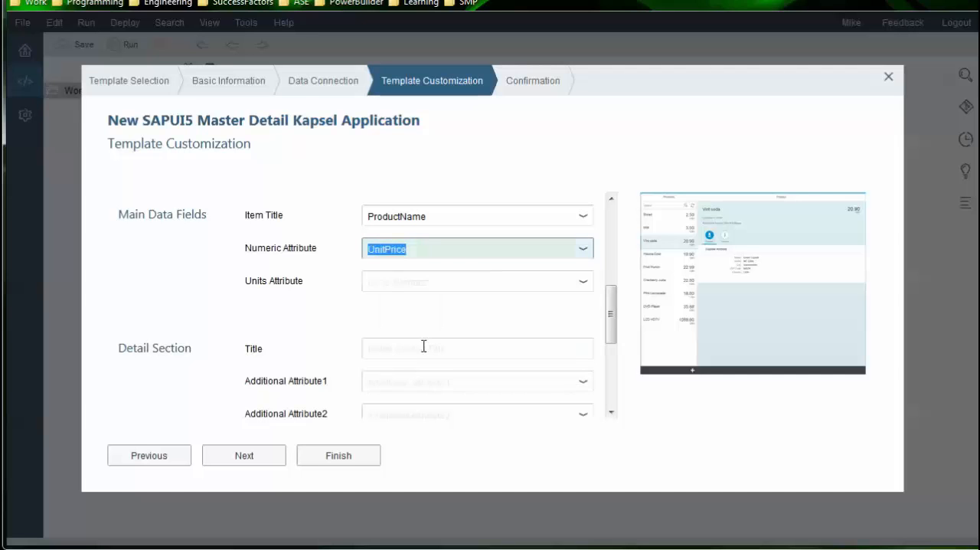
Set the units attribute of the main data fields to QuantityPerUnit and check the enlarged template preview
{"action": "left_click", "coordinate": [583, 283]}
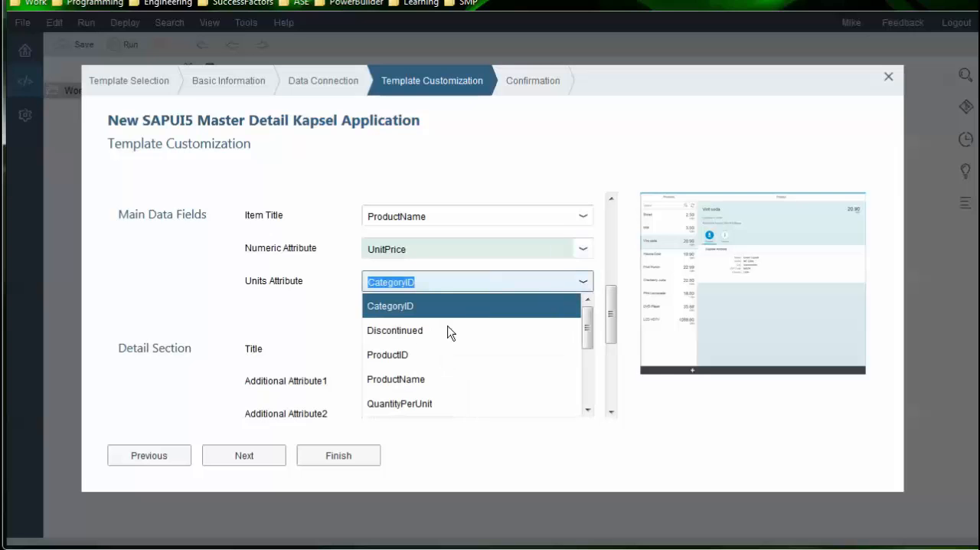
{"action": "left_click", "coordinate": [438, 403]}
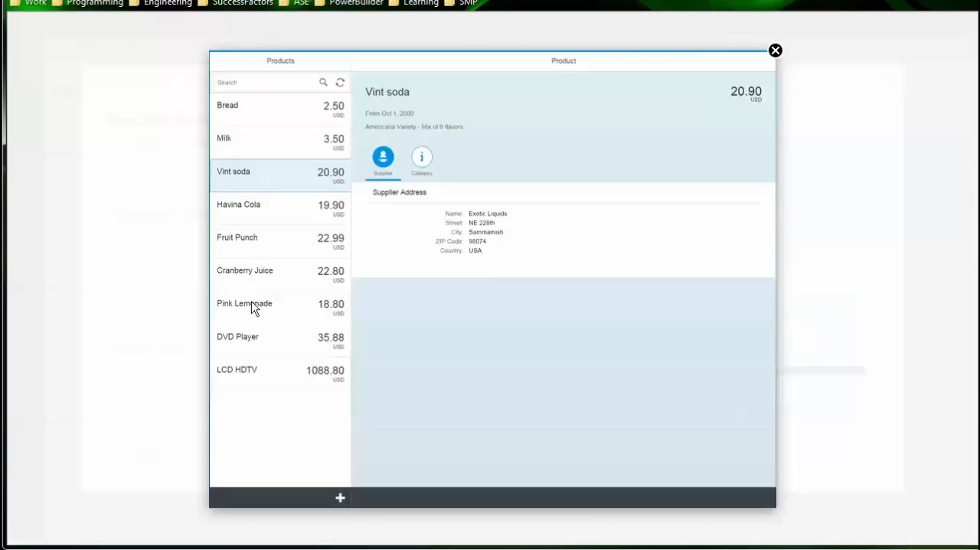
{"action": "left_click", "coordinate": [775, 50]}
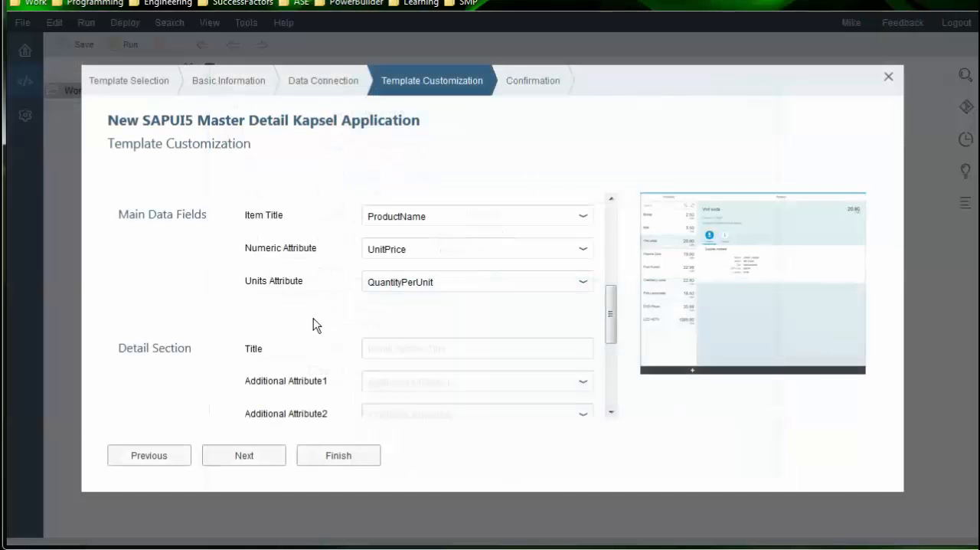
Set the detail section's title to "Product Inventory Details", consulting the enlarged template preview beforehand
{"action": "scroll", "coordinate": [318, 326], "scroll_direction": "down", "scroll_amount": 1}
{"action": "left_click", "coordinate": [791, 290]}
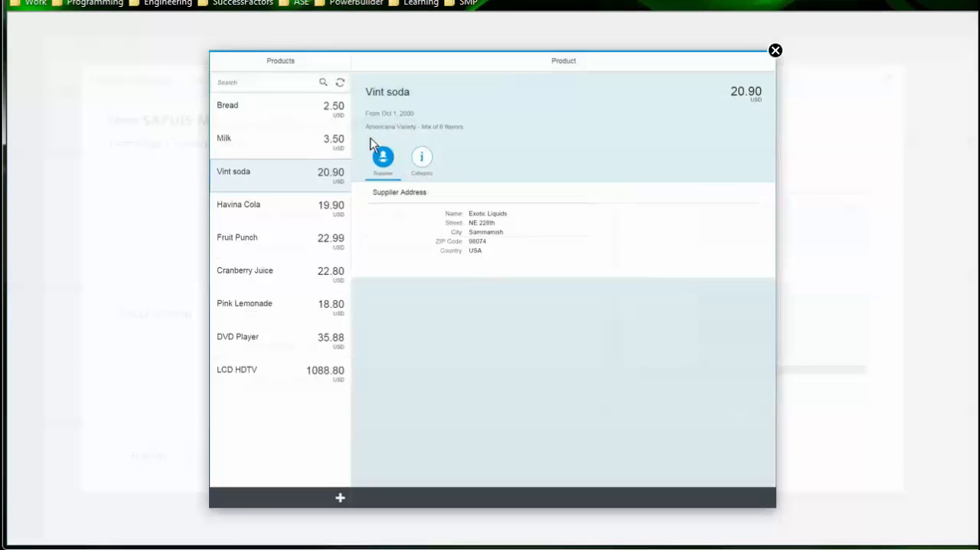
{"action": "left_click", "coordinate": [775, 51]}
{"action": "scroll", "coordinate": [252, 317], "scroll_direction": "down", "scroll_amount": 1}
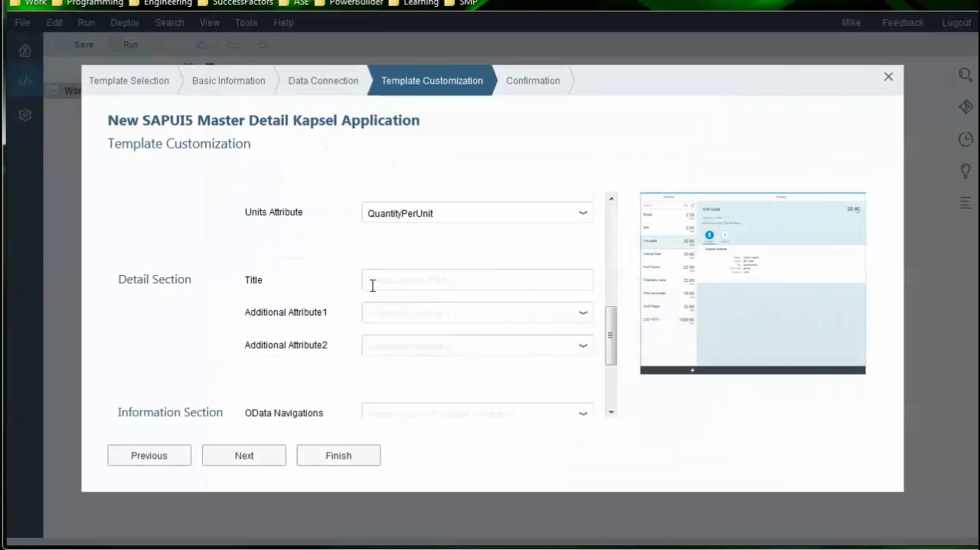
{"action": "left_click", "coordinate": [372, 280]}
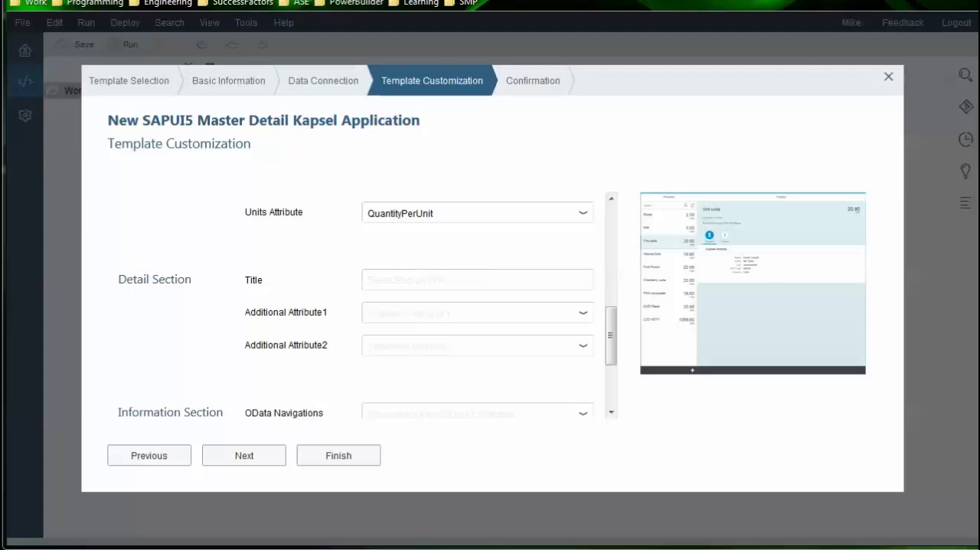
{"action": "left_click", "coordinate": [411, 279]}
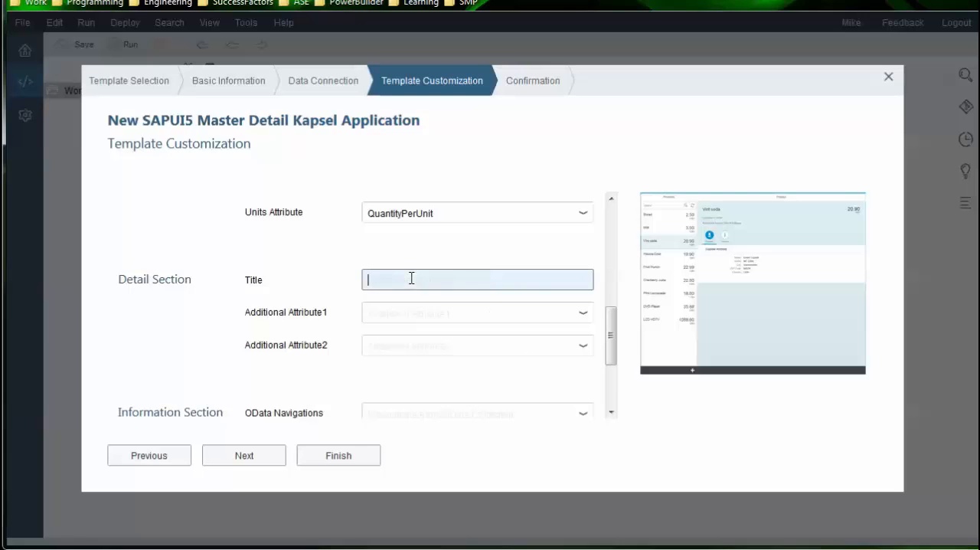
{"action": "type", "text": "Product Inventory D"}
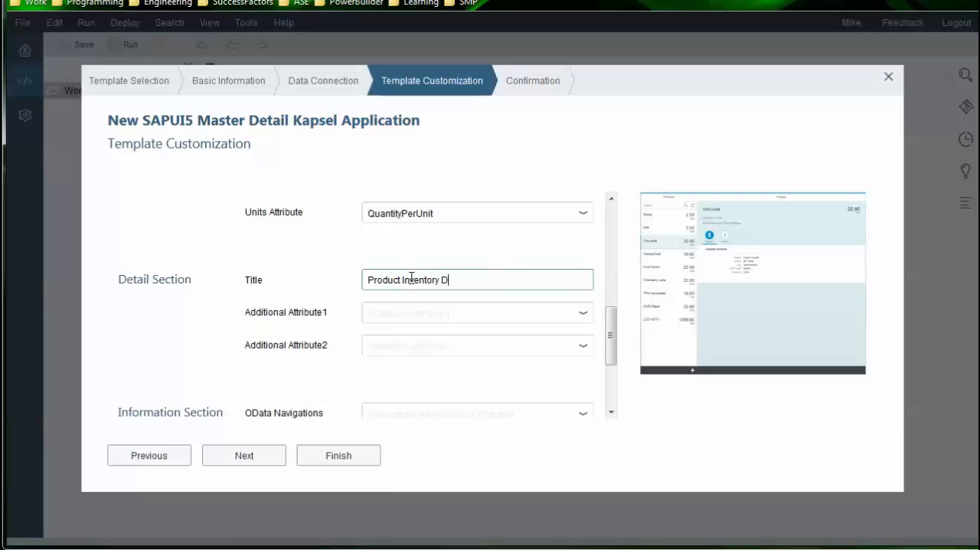
{"action": "type", "text": "etails"}
In the detail section, set Additional Attribute1 to UnitsInStock and Additional Attribute2 to UnitsOnOrder
{"action": "left_click", "coordinate": [472, 322]}
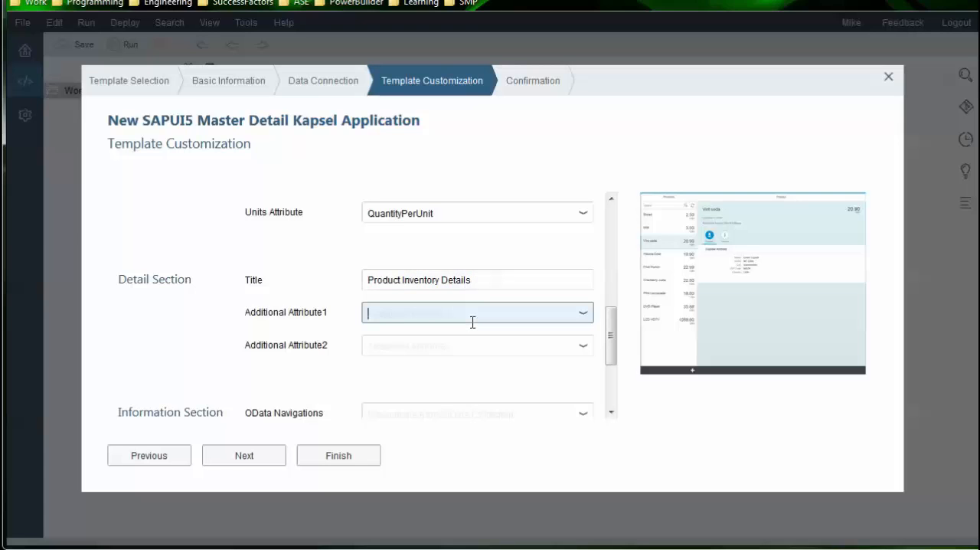
{"action": "type", "text": "unit"}
{"action": "key", "text": "Down"}
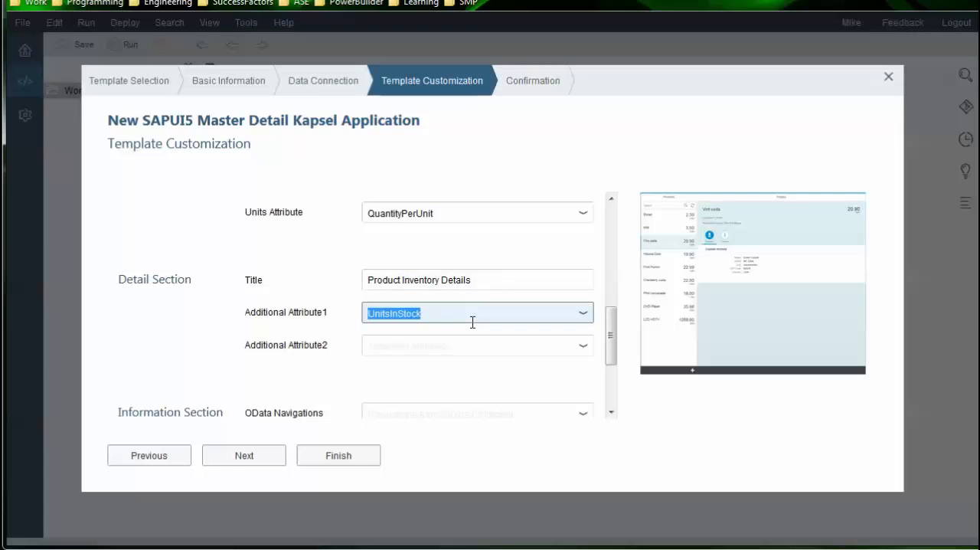
{"action": "key", "text": "Tab"}
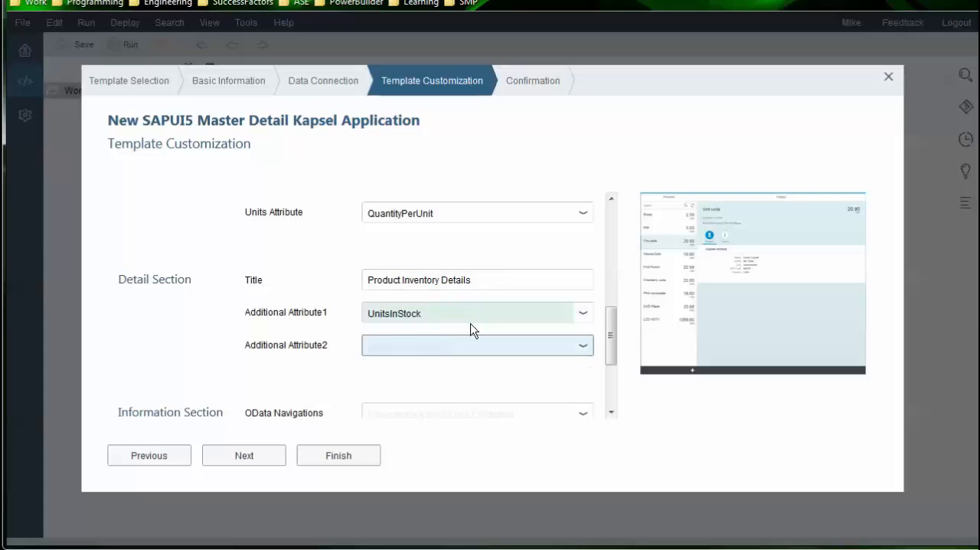
{"action": "type", "text": "units"}
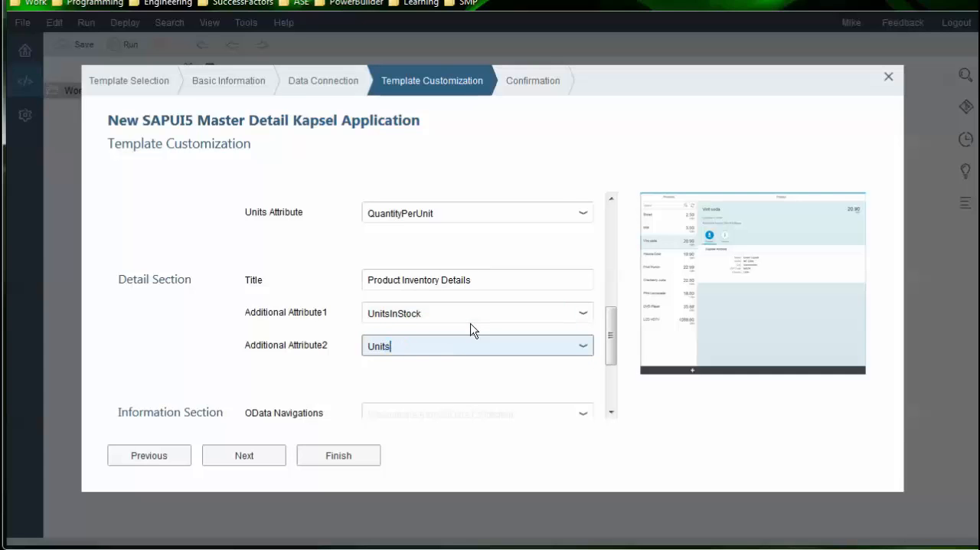
{"action": "key", "text": "Down"}
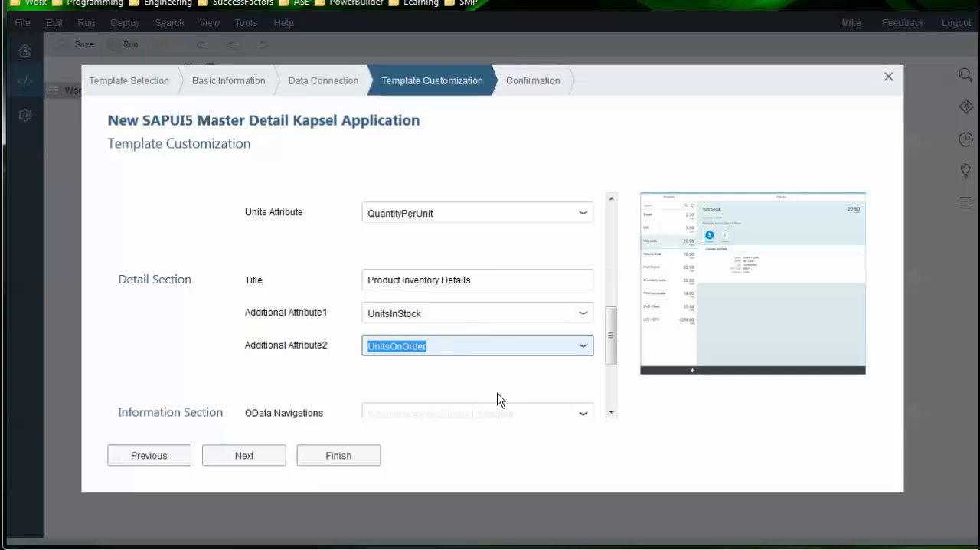
{"action": "key", "text": "Return"}
Choose Supplier as the OData navigation of the information section
{"action": "scroll", "coordinate": [492, 392], "scroll_direction": "down", "scroll_amount": 3}
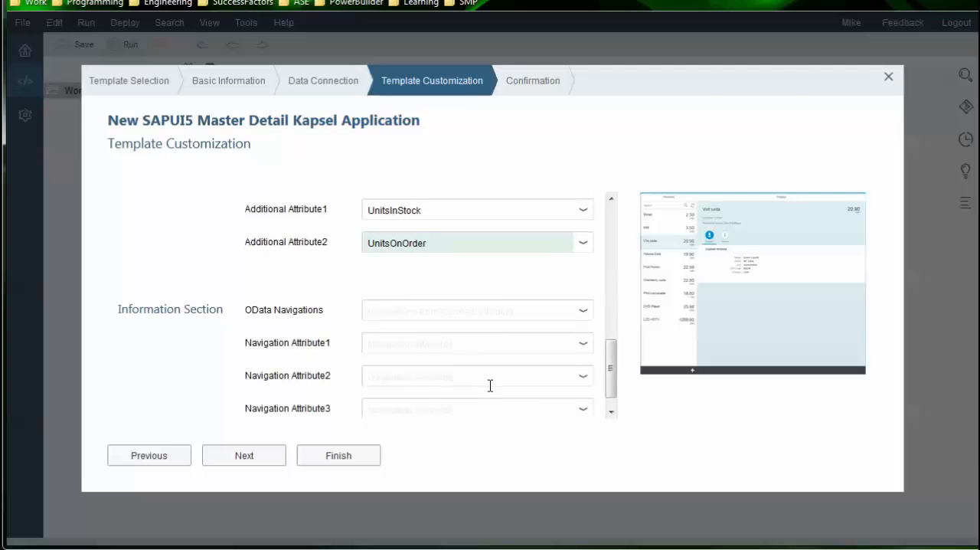
{"action": "scroll", "coordinate": [490, 386], "scroll_direction": "down", "scroll_amount": 1}
{"action": "left_click", "coordinate": [420, 288]}
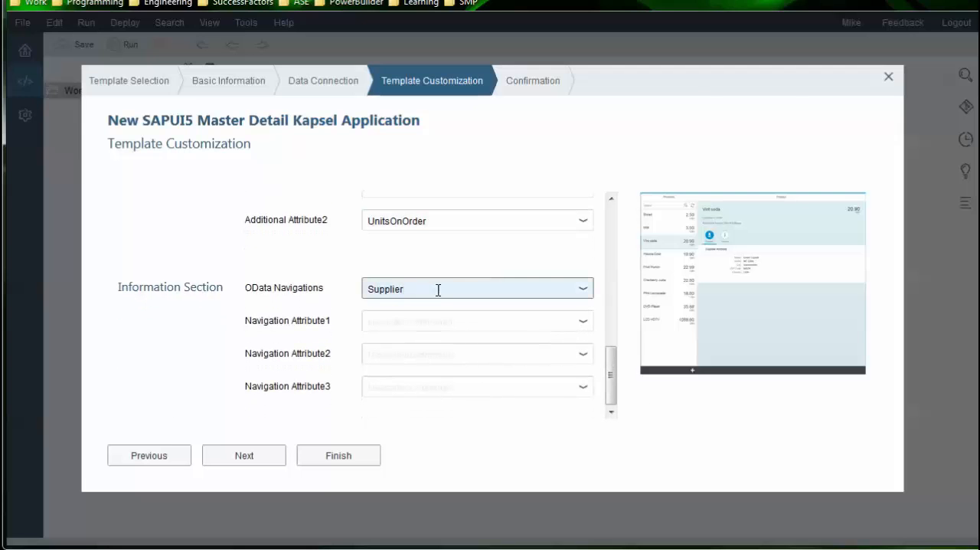
{"action": "left_click", "coordinate": [586, 291]}
{"action": "left_click", "coordinate": [425, 341]}
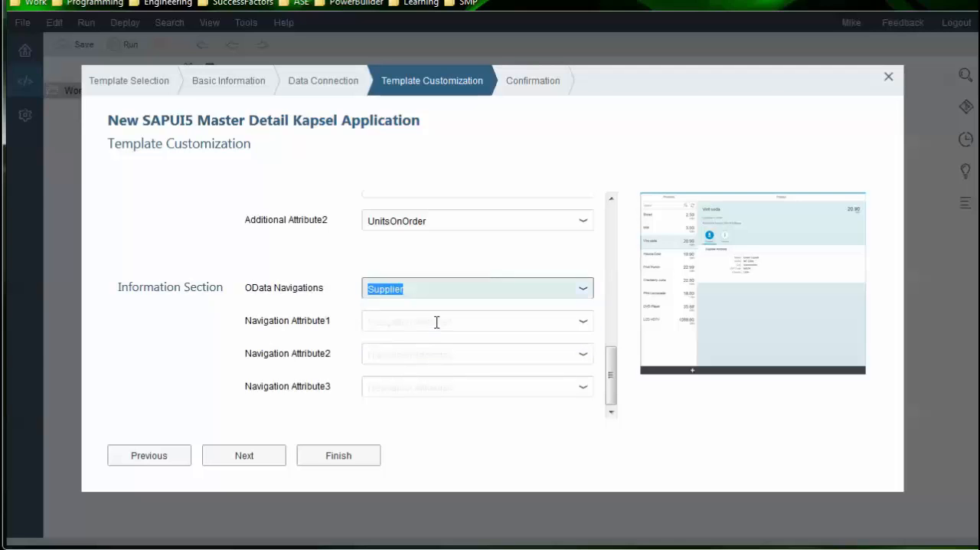
Set the information section's three navigation attributes to CompanyName, Phone and Address, in that order
{"action": "left_click", "coordinate": [437, 321]}
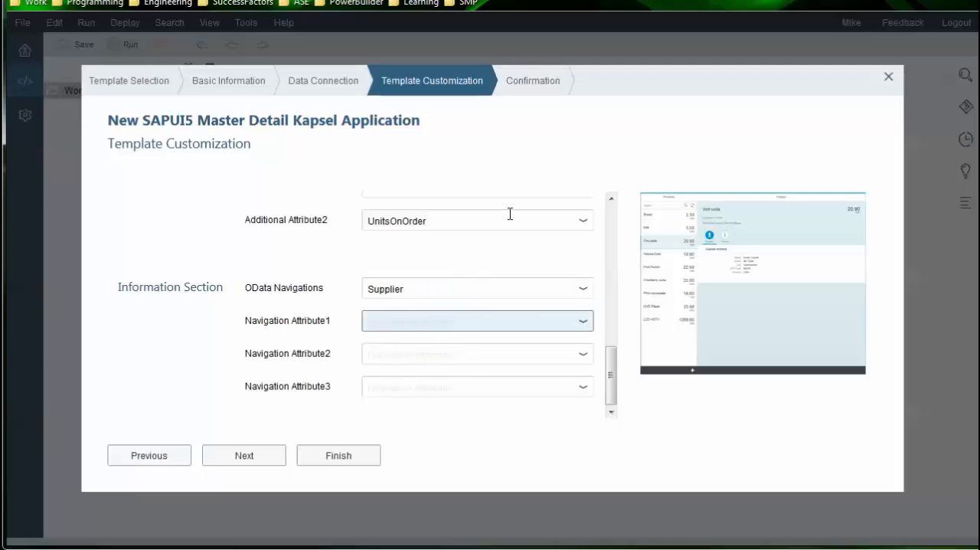
{"action": "type", "text": "CompanyName"}
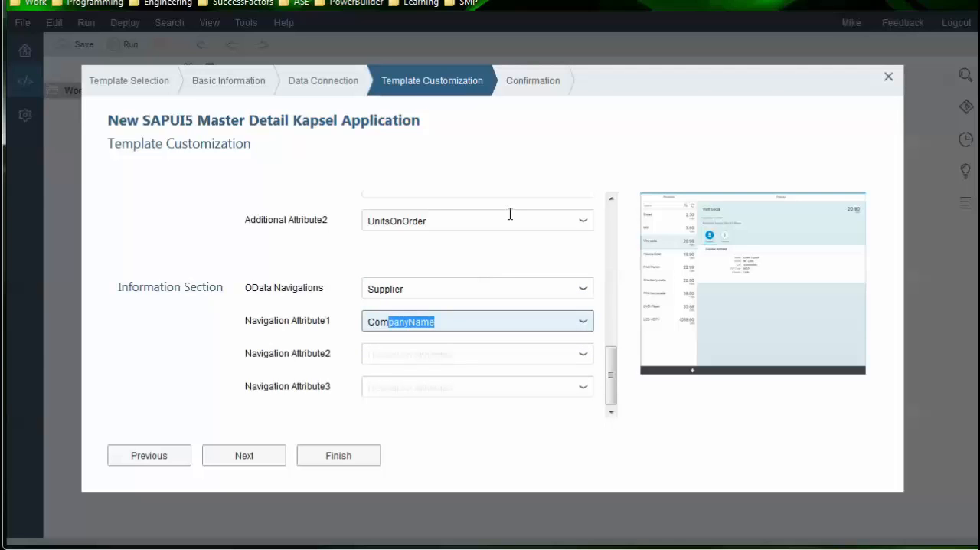
{"action": "left_click", "coordinate": [535, 322]}
{"action": "left_click", "coordinate": [508, 357]}
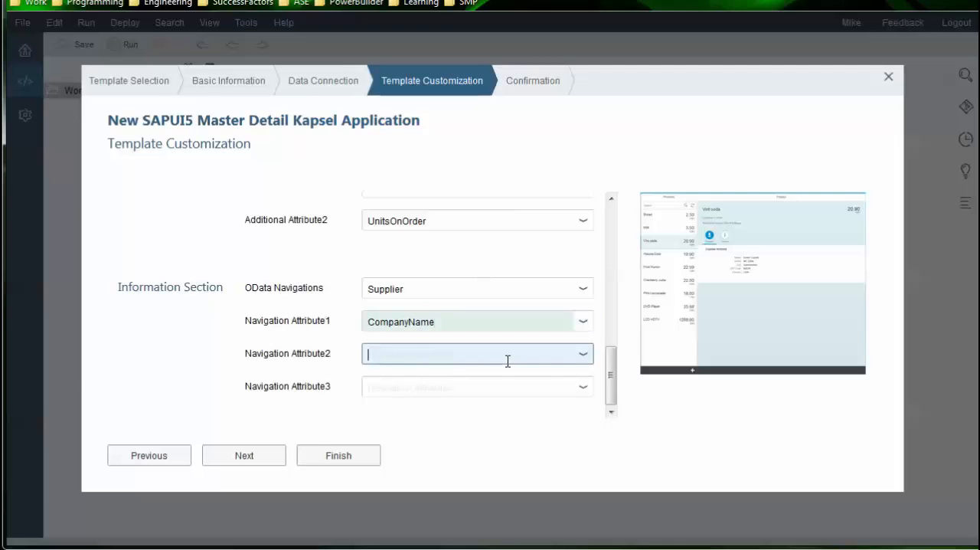
{"action": "type", "text": "ph"}
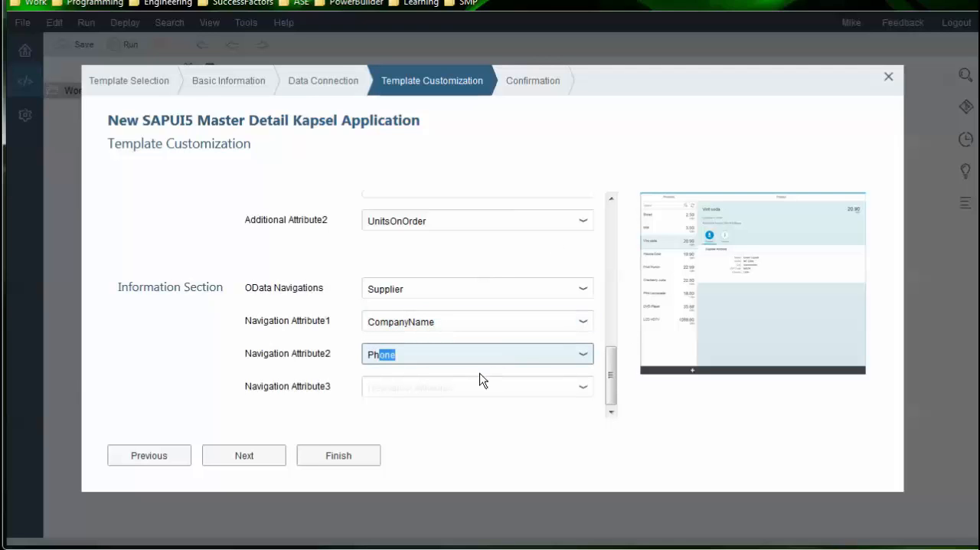
{"action": "left_click", "coordinate": [475, 378]}
{"action": "type", "text": "Address"}
{"action": "left_click", "coordinate": [466, 387]}
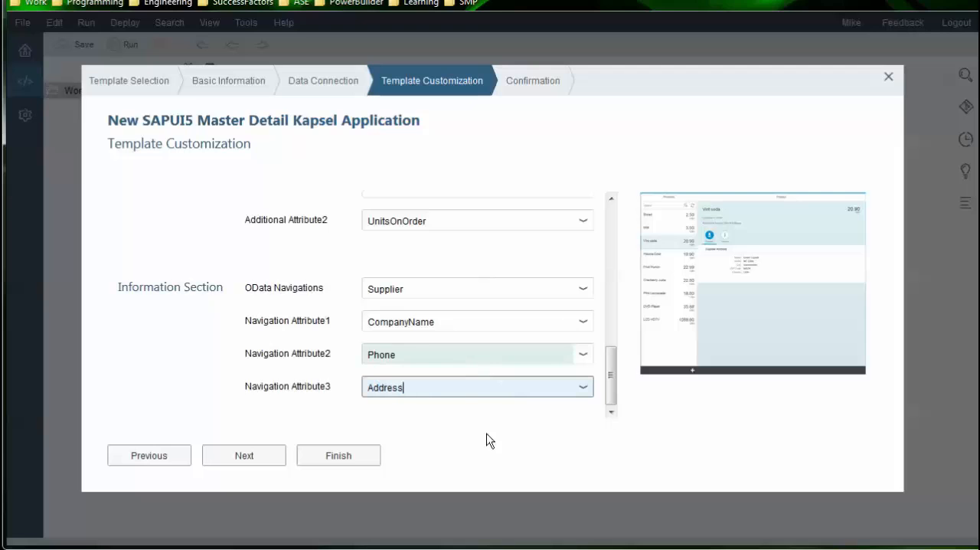
{"action": "left_click", "coordinate": [489, 436]}
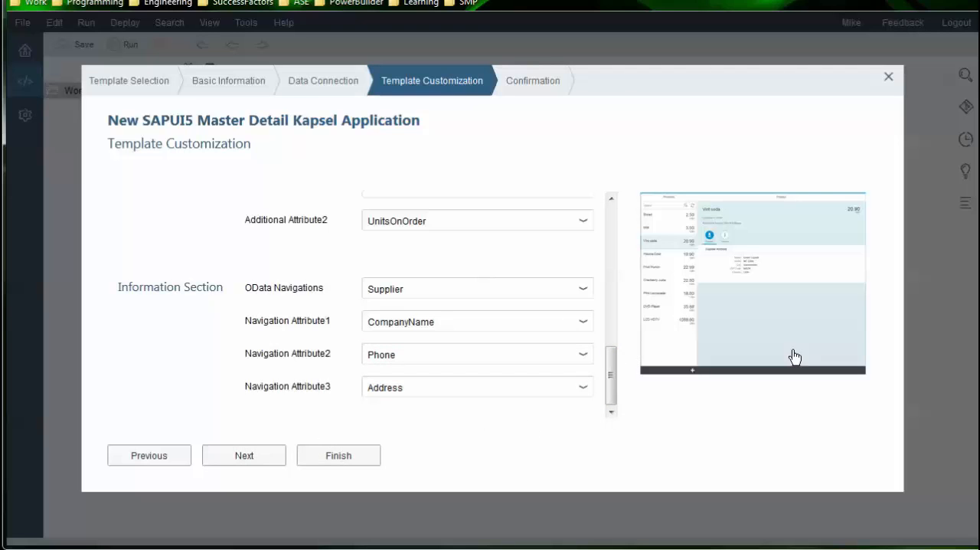
Review the enlarged template preview and complete the wizard to create the Northwind project in the workspace
{"action": "left_click", "coordinate": [748, 334]}
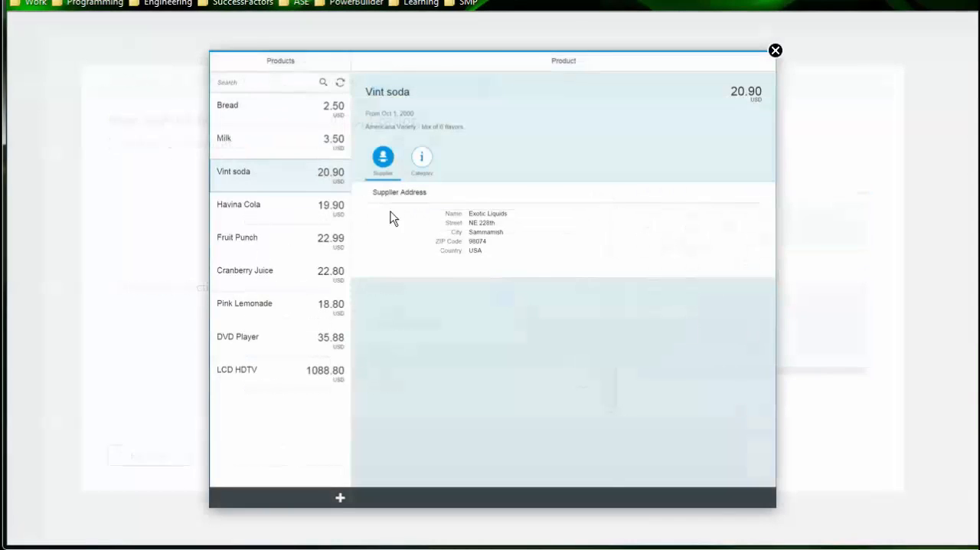
{"action": "left_click", "coordinate": [776, 53]}
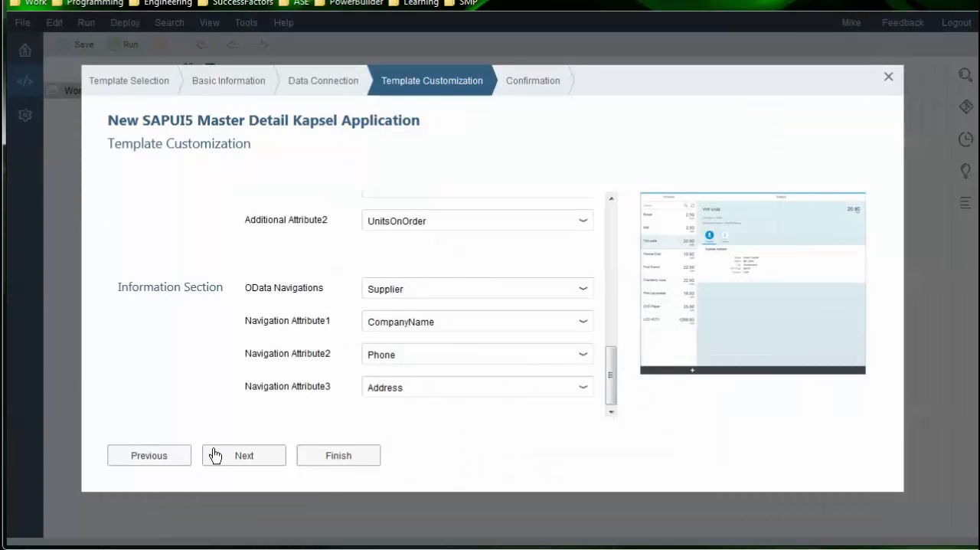
{"action": "left_click", "coordinate": [226, 457]}
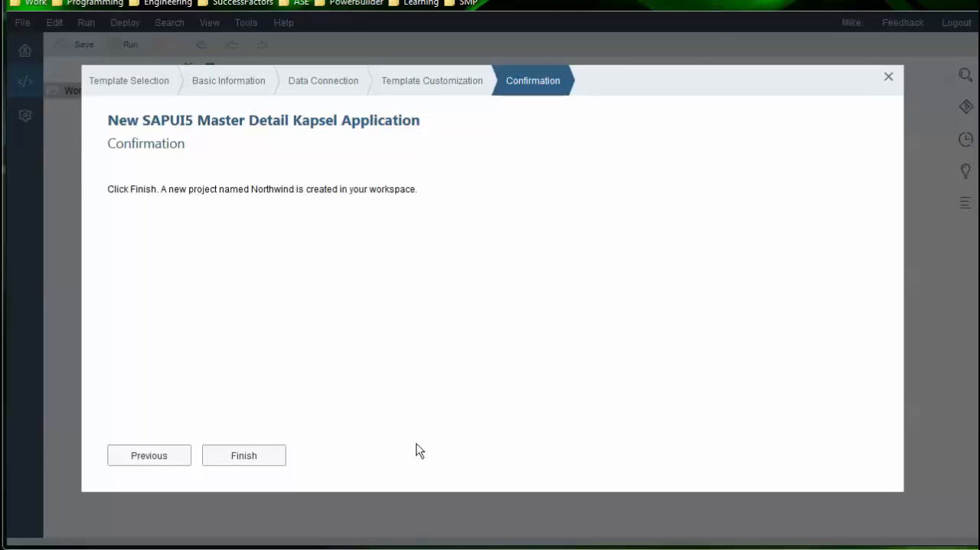
{"action": "left_click", "coordinate": [242, 455]}
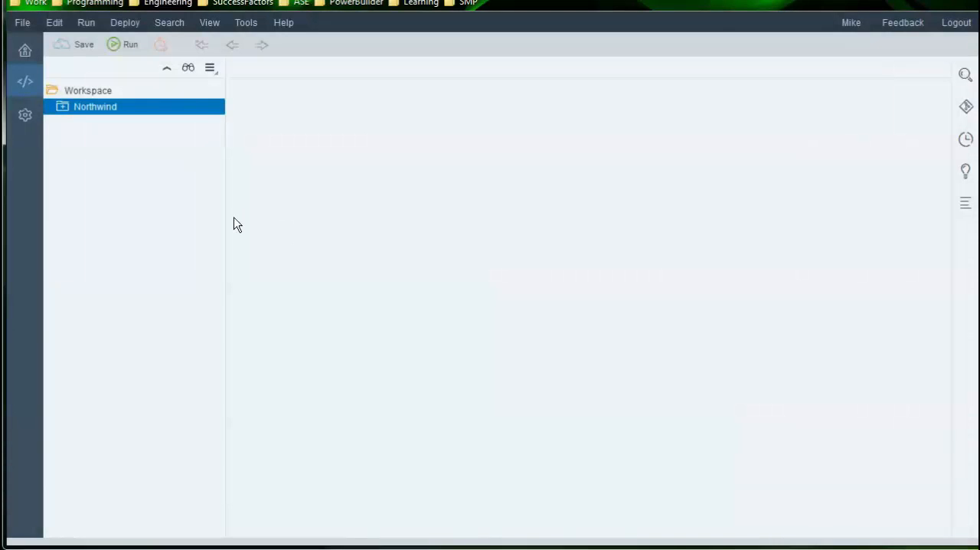
Expand the Northwind project and examine its generated folders, including css, dev, i18n and util
{"action": "left_click", "coordinate": [63, 107]}
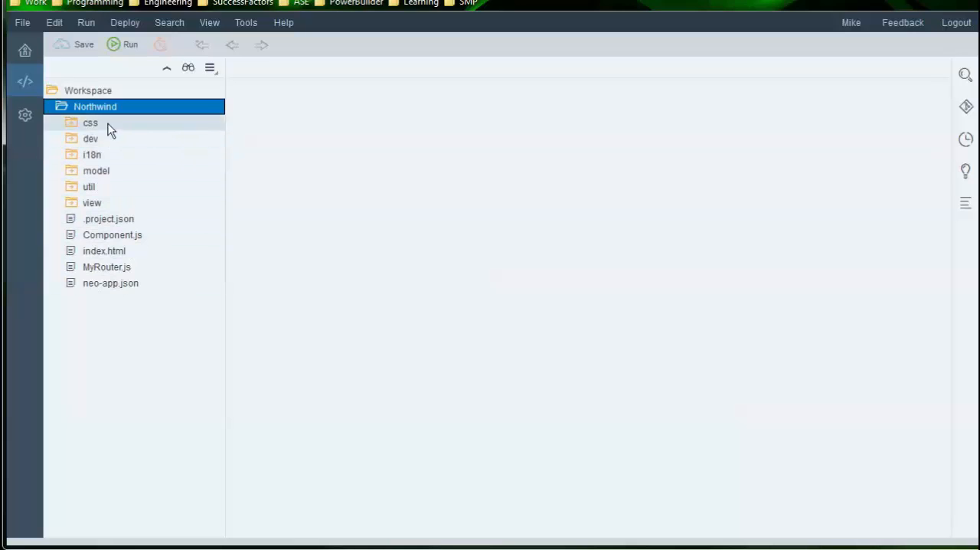
{"action": "left_click", "coordinate": [72, 127]}
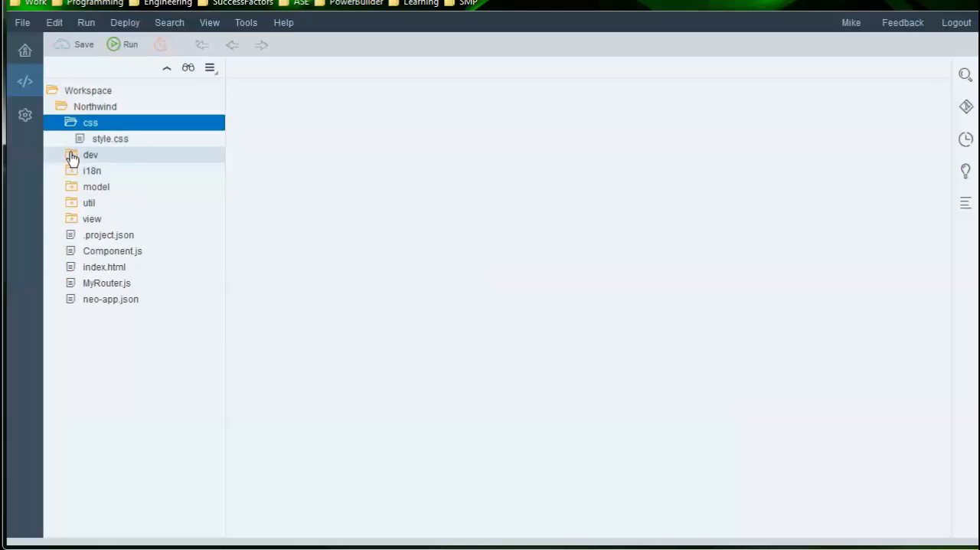
{"action": "left_click", "coordinate": [72, 157]}
{"action": "left_click", "coordinate": [72, 158]}
{"action": "left_click", "coordinate": [70, 125]}
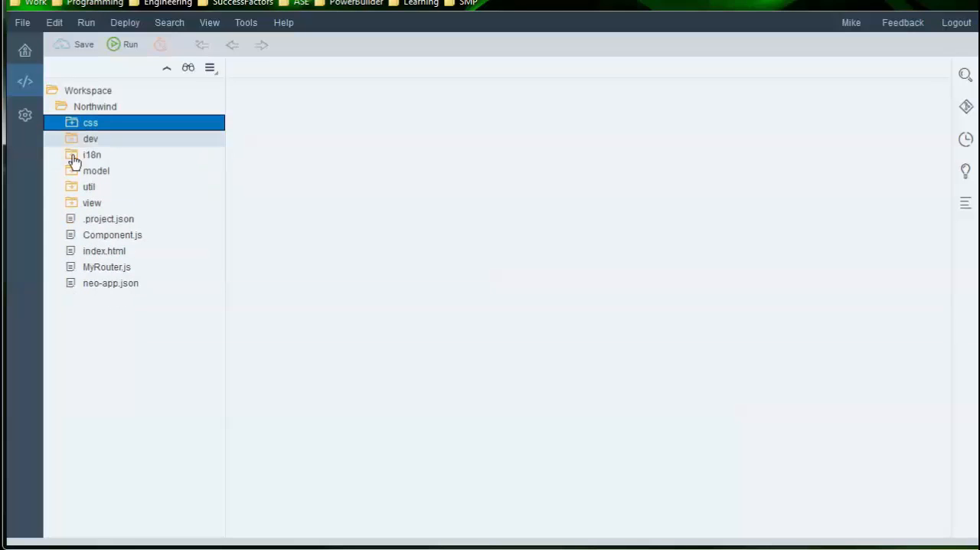
{"action": "left_click", "coordinate": [71, 159]}
{"action": "left_click", "coordinate": [69, 159]}
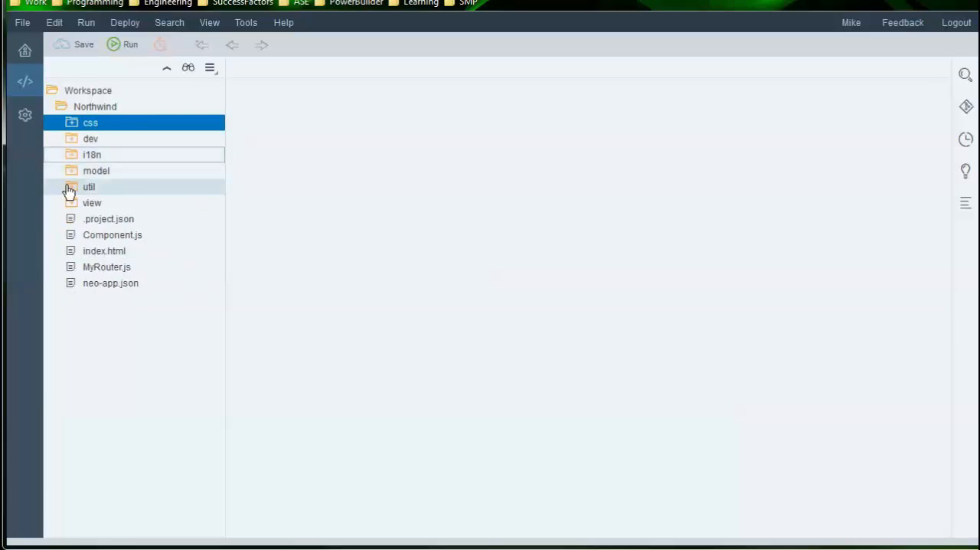
{"action": "left_click", "coordinate": [68, 188]}
{"action": "left_click", "coordinate": [68, 188]}
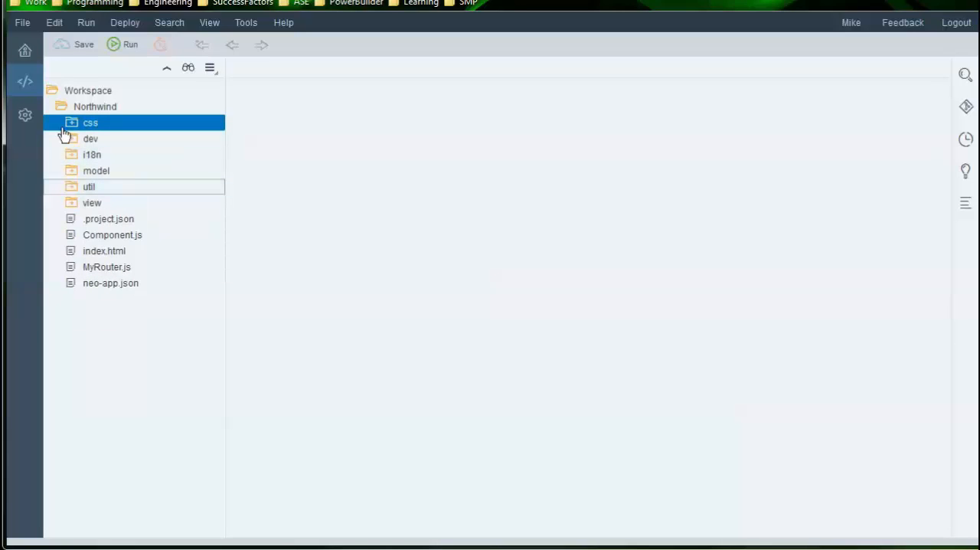
Open the project's index.html file and examine its code from beginning to end
{"action": "left_click", "coordinate": [105, 253]}
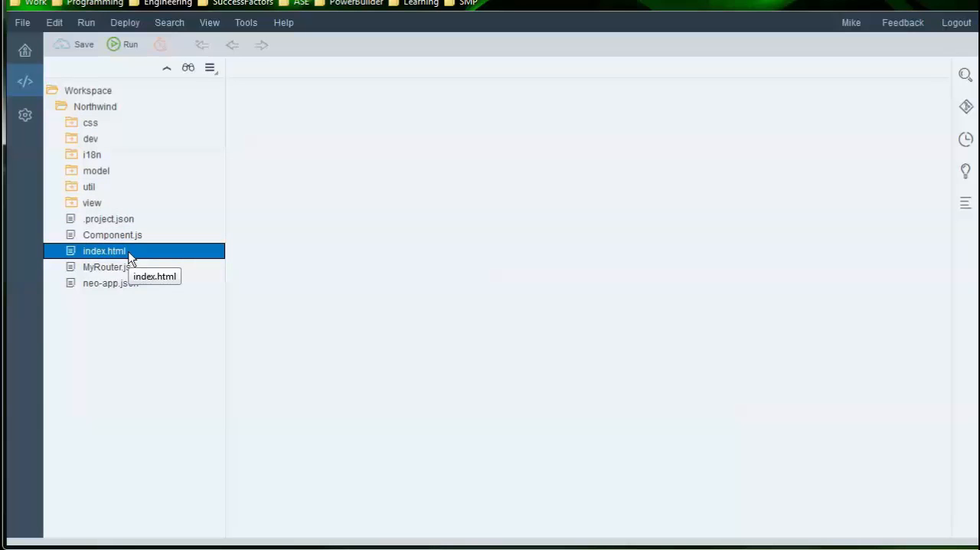
{"action": "double_click", "coordinate": [129, 259]}
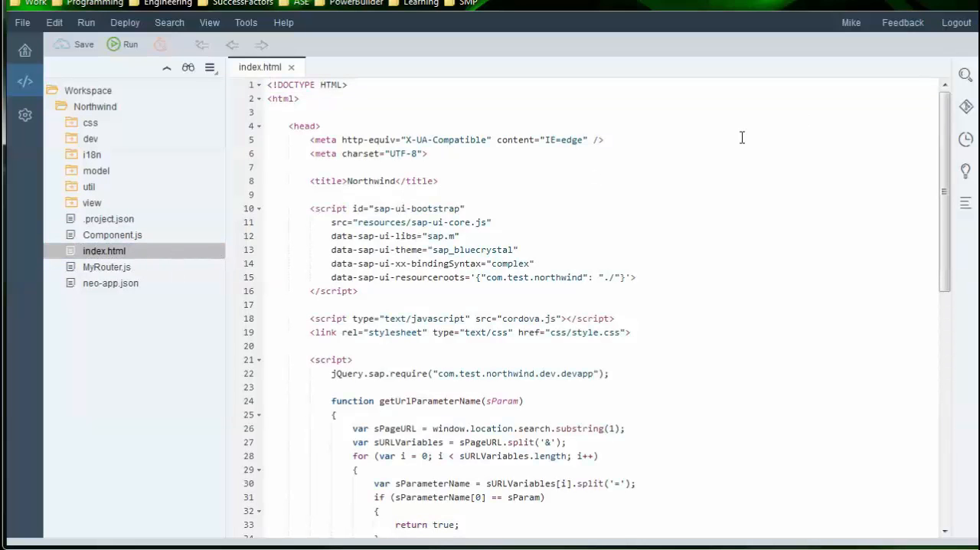
{"action": "left_click_drag", "start_coordinate": [952, 110], "coordinate": [926, 352]}
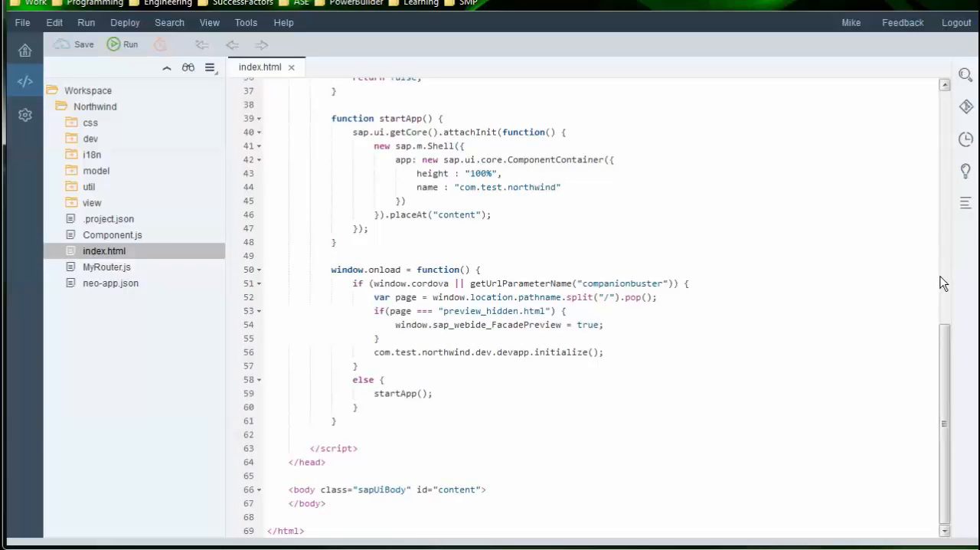
{"action": "scroll", "coordinate": [944, 281], "scroll_direction": "up", "scroll_amount": 12}
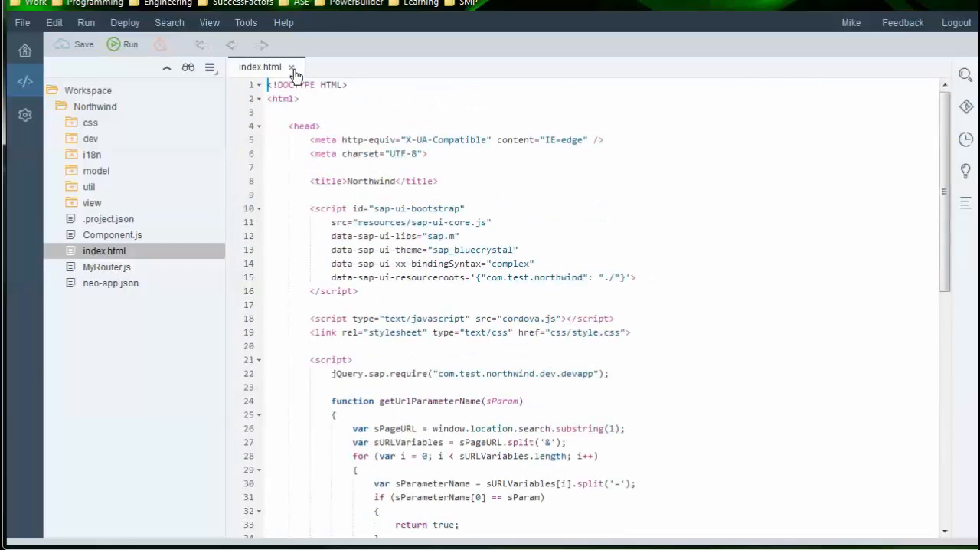
Close the index.html file, run the Northwind app and browse through its product list
{"action": "left_click", "coordinate": [291, 67]}
{"action": "left_click", "coordinate": [119, 46]}
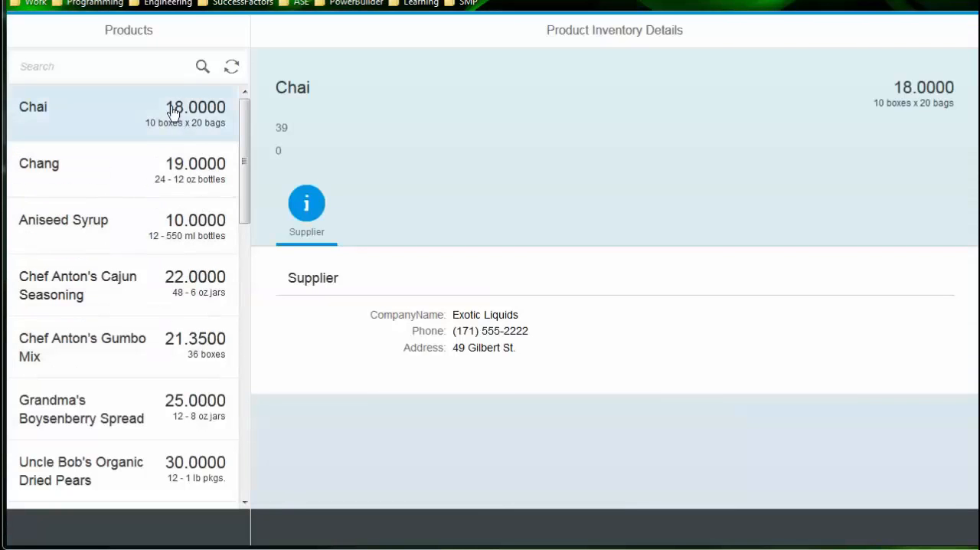
{"action": "left_click_drag", "start_coordinate": [252, 146], "coordinate": [245, 175]}
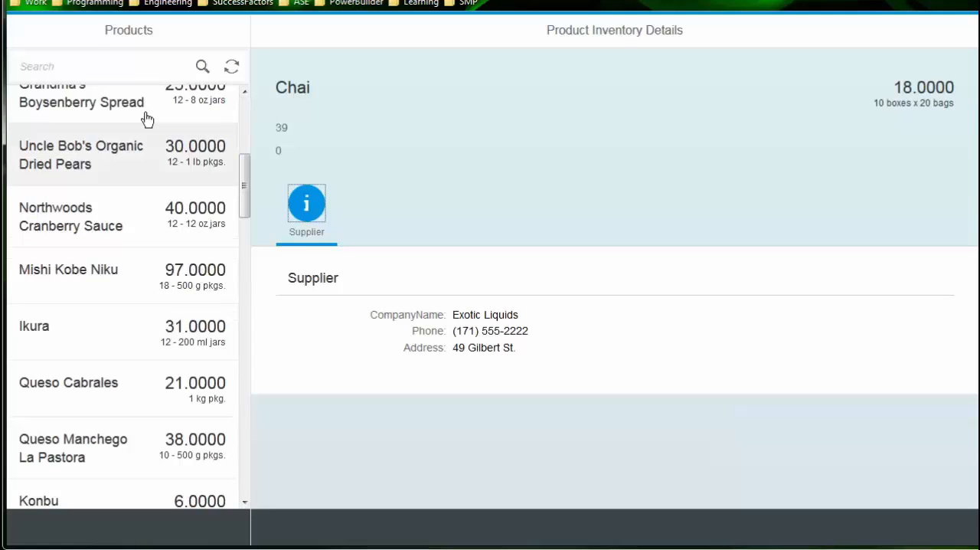
Search the product list for Ikura and examine its inventory details, collapsing and reopening the Supplier section
{"action": "left_click", "coordinate": [105, 61]}
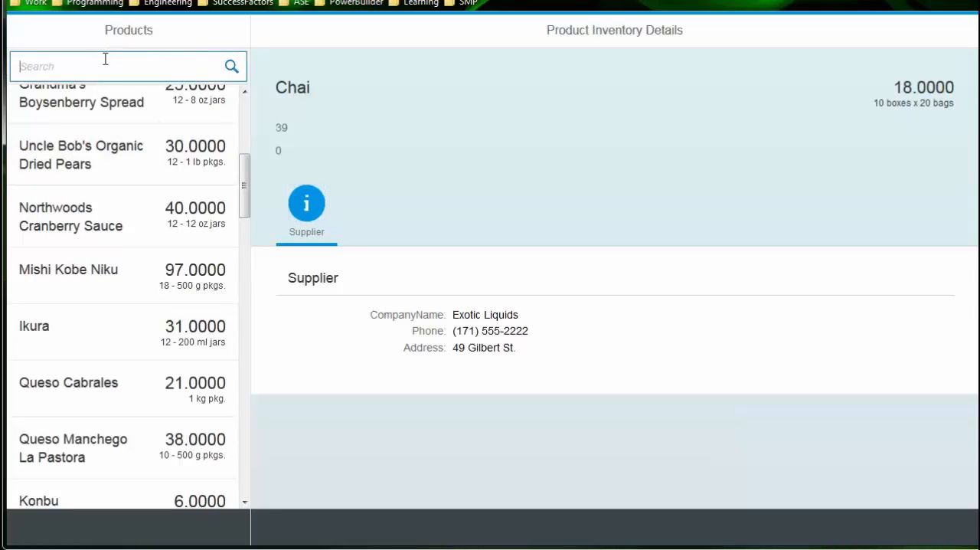
{"action": "type", "text": "Ikura"}
{"action": "left_click", "coordinate": [230, 67]}
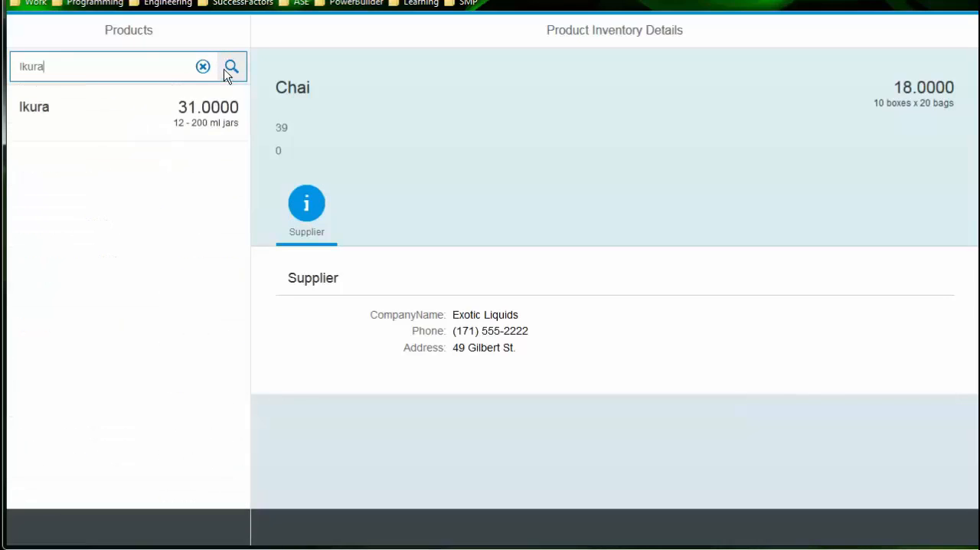
{"action": "left_click", "coordinate": [42, 109]}
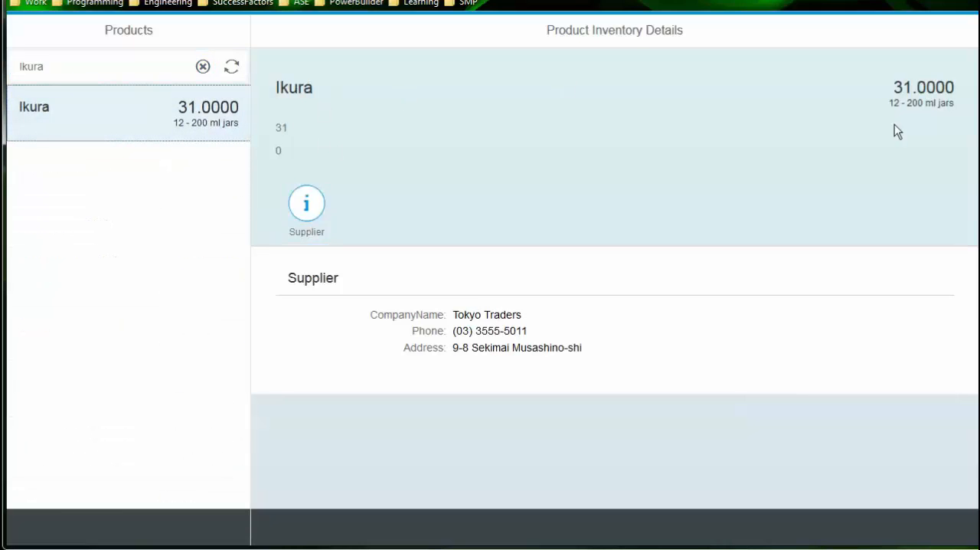
{"action": "left_click", "coordinate": [308, 211]}
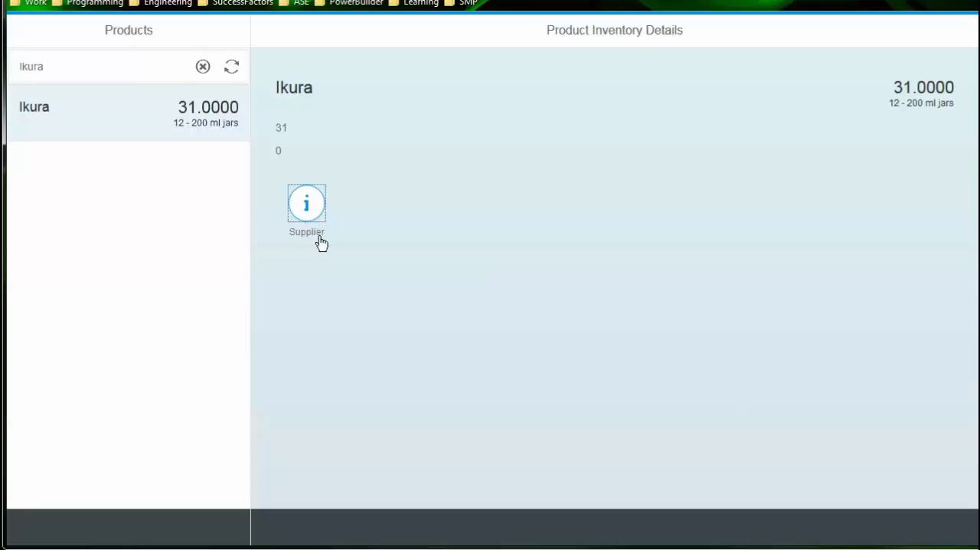
{"action": "left_click", "coordinate": [314, 213]}
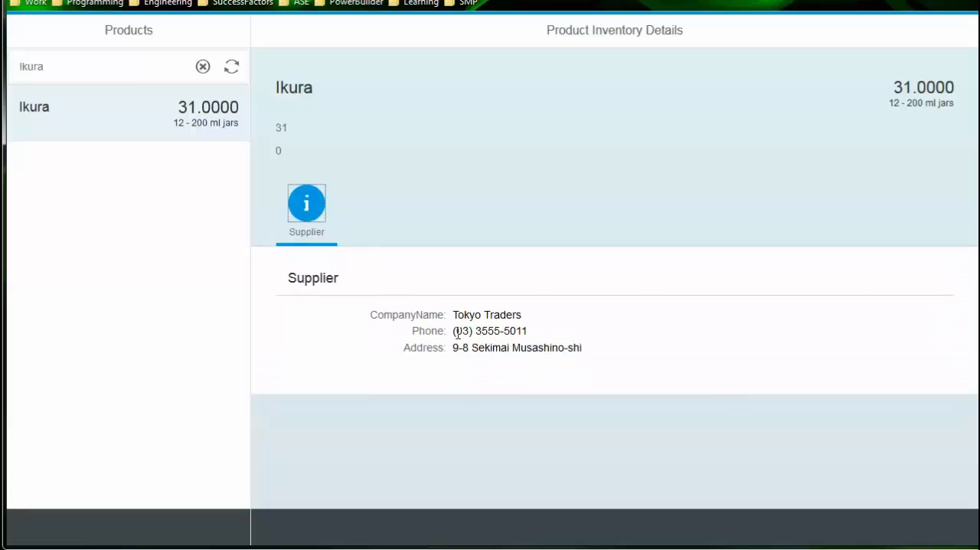